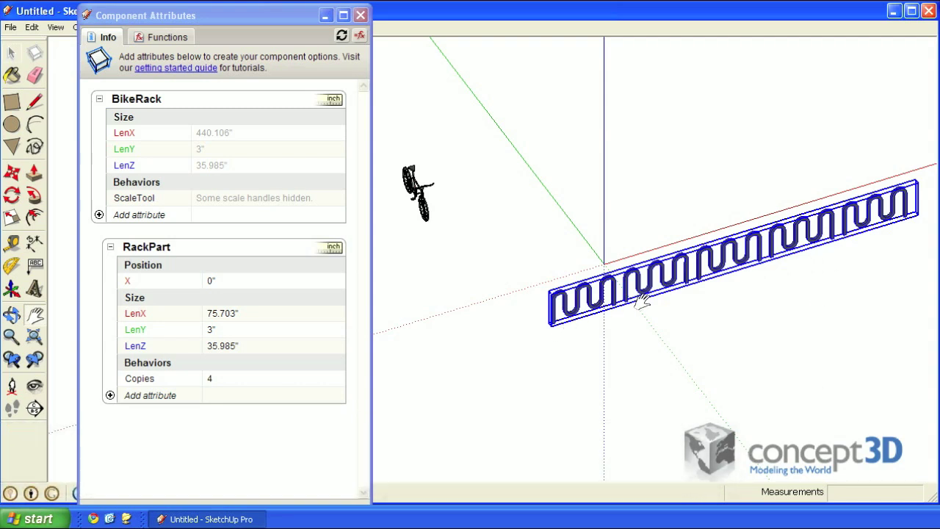
Scale the bike rack along its red axis to shorten it to about 233.5 inches.
{"action": "key", "text": "s"}
{"action": "left_click_drag", "start_coordinate": [915, 204], "coordinate": [828, 232]}
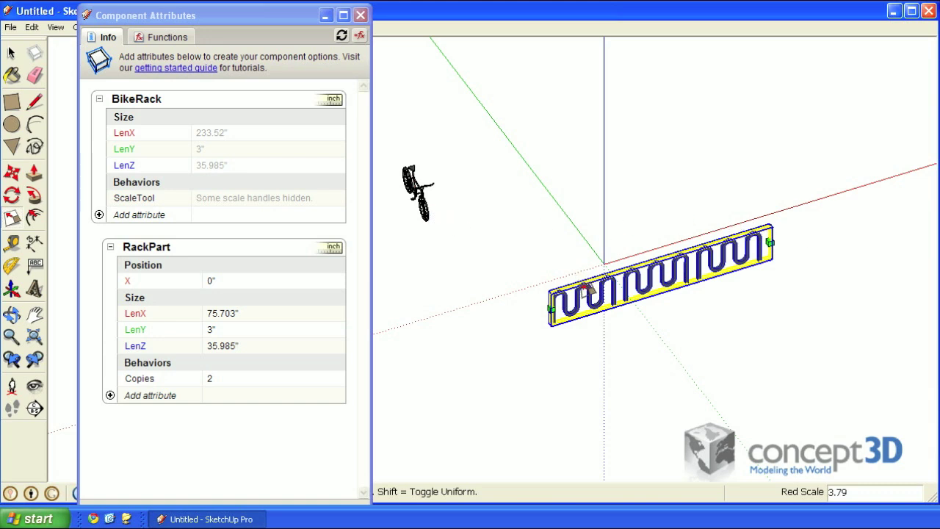
{"action": "left_click", "coordinate": [10, 56]}
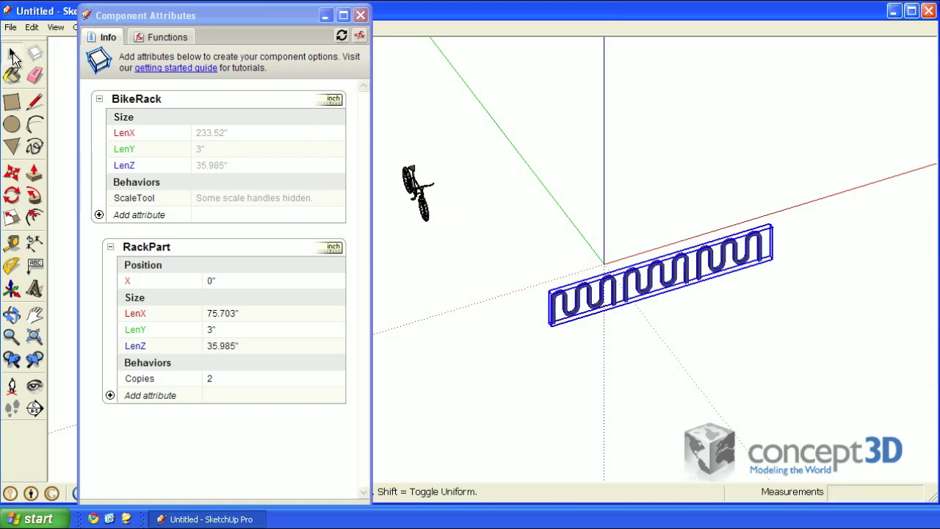
Select the bicycle and add the RotX, RotY and RotZ rotation attributes to it.
{"action": "left_click", "coordinate": [413, 181]}
{"action": "right_click", "coordinate": [413, 181]}
{"action": "left_click", "coordinate": [609, 216]}
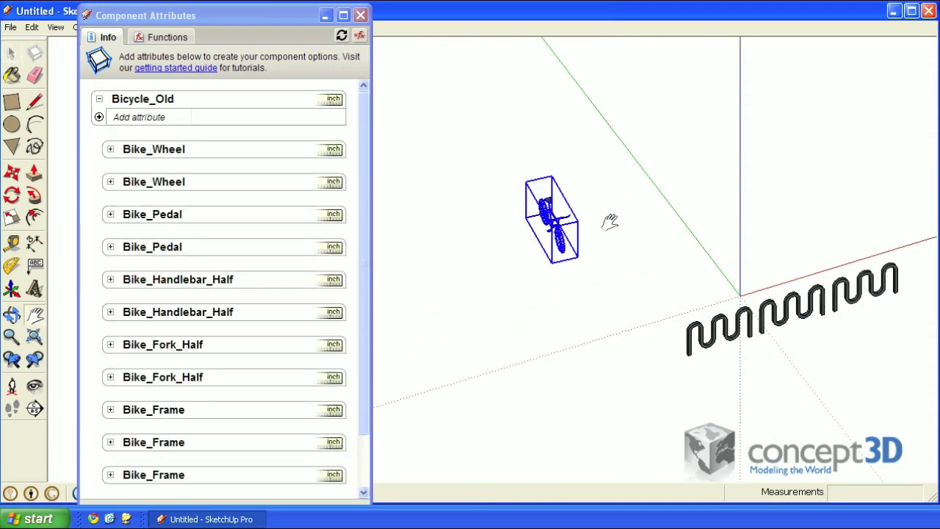
{"action": "key", "text": "space"}
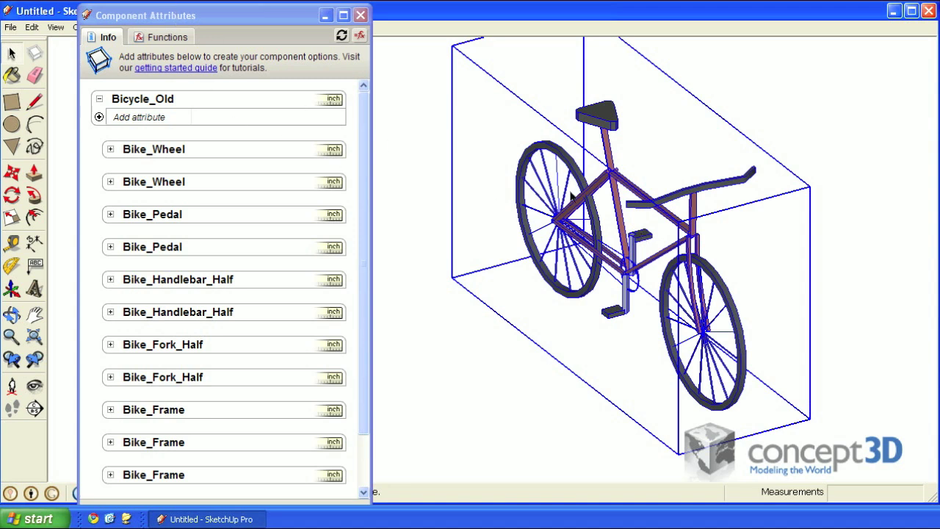
{"action": "left_click", "coordinate": [142, 118]}
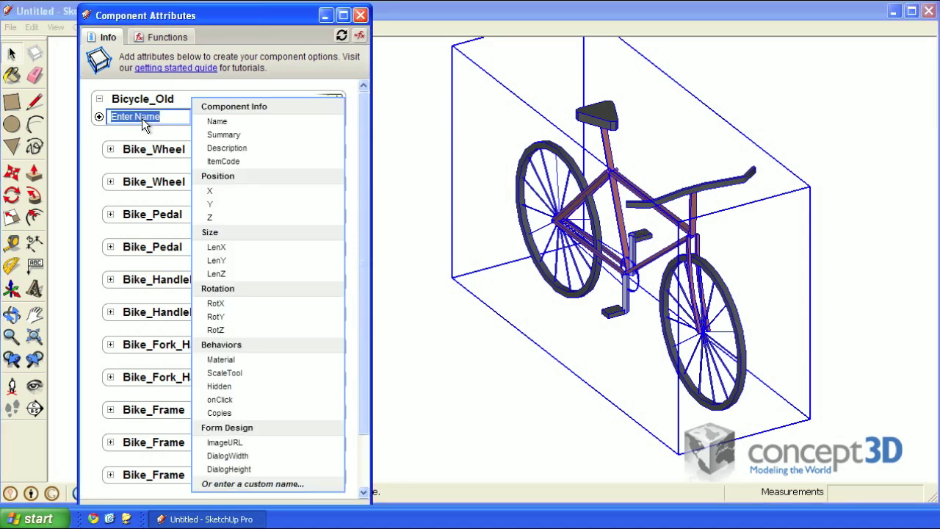
{"action": "left_click", "coordinate": [265, 289]}
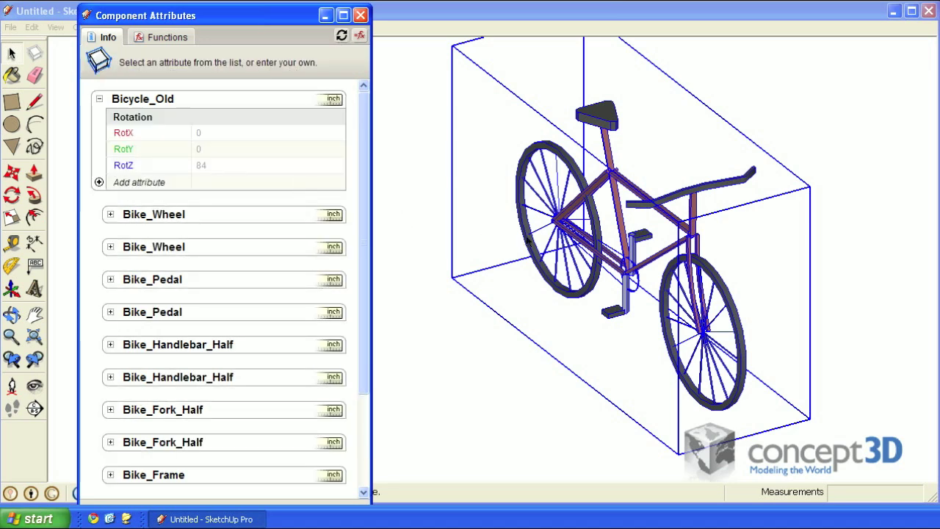
Set the bicycle's RotZ attribute to 0.
{"action": "left_click", "coordinate": [276, 166]}
{"action": "double_click", "coordinate": [275, 165]}
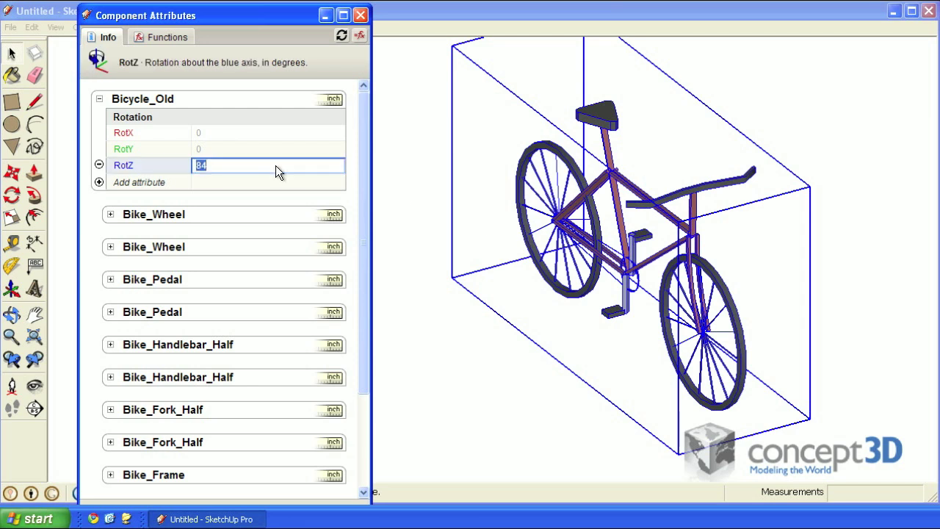
{"action": "type", "text": "0"}
{"action": "key", "text": "Return"}
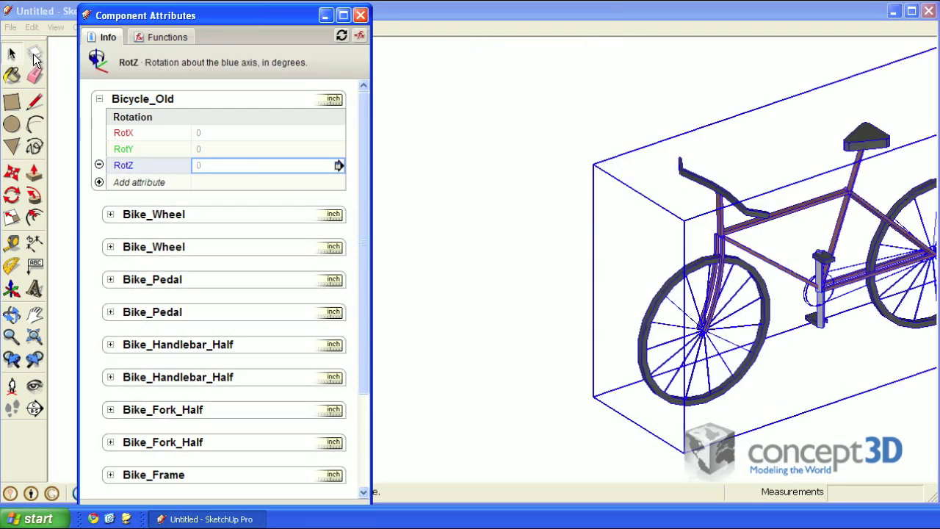
Explode the bicycle component and rotate its parts about the blue axis so the bike runs parallel to the green axis.
{"action": "right_click", "coordinate": [817, 279]}
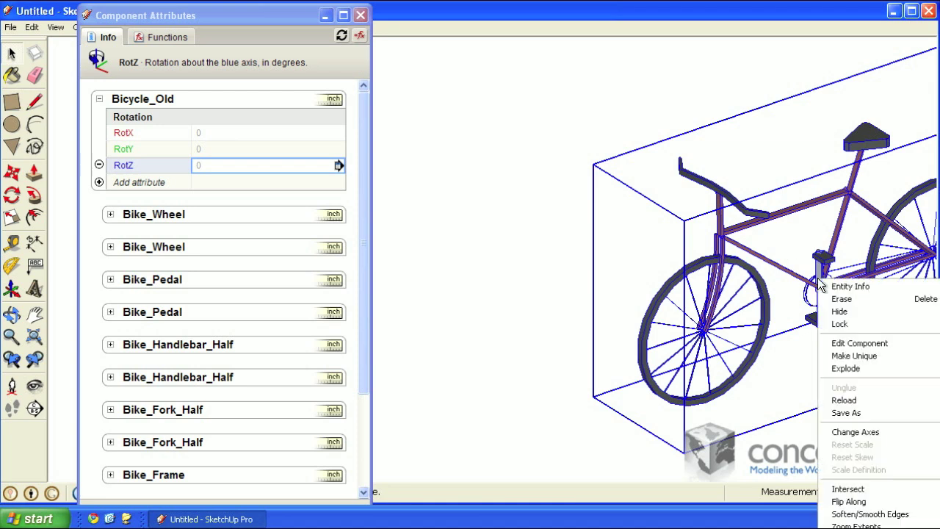
{"action": "left_click", "coordinate": [859, 370]}
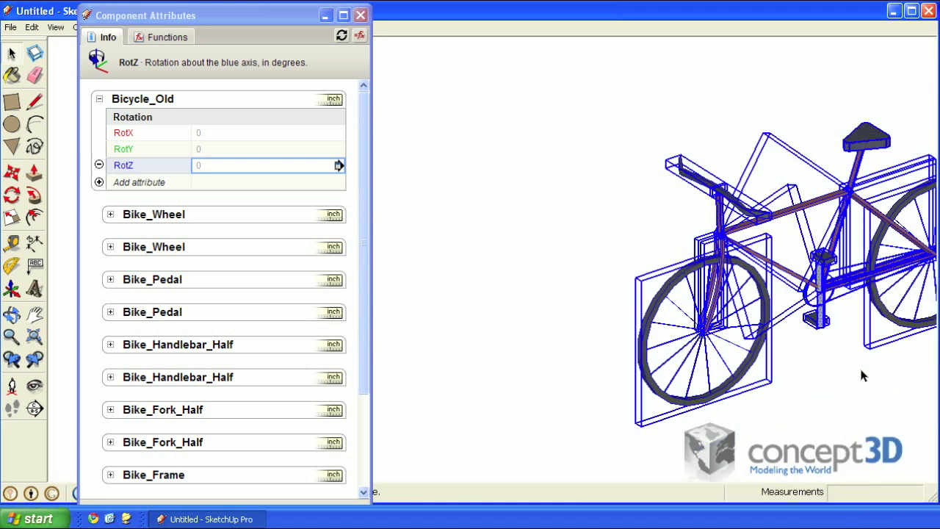
{"action": "left_click", "coordinate": [12, 195]}
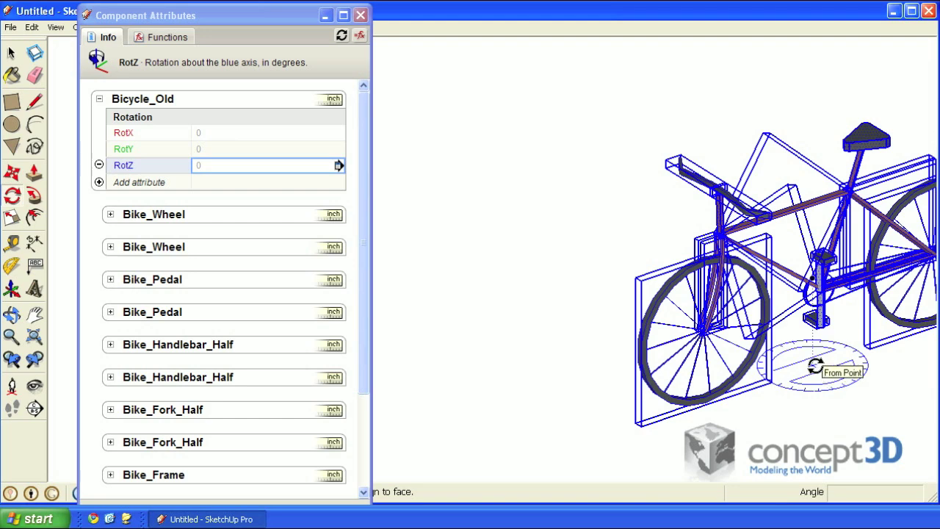
{"action": "left_click", "coordinate": [813, 365]}
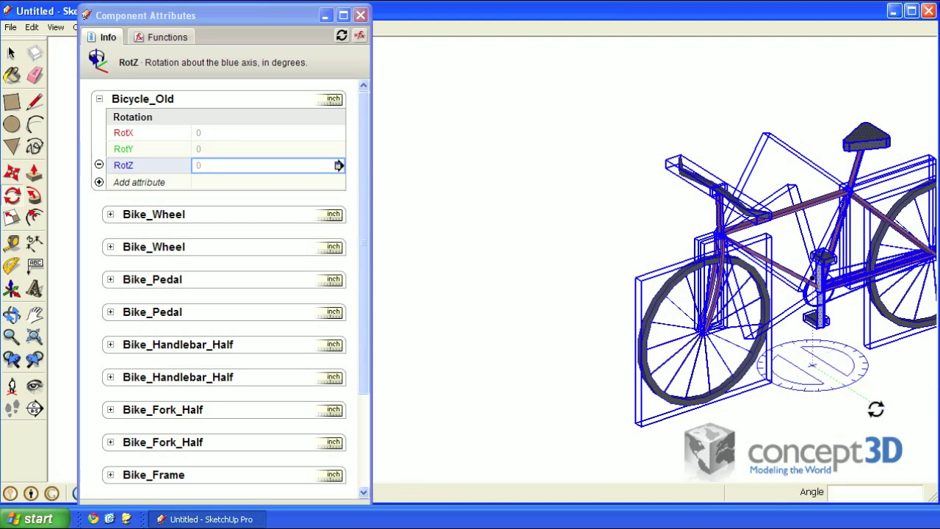
{"action": "left_click", "coordinate": [875, 409]}
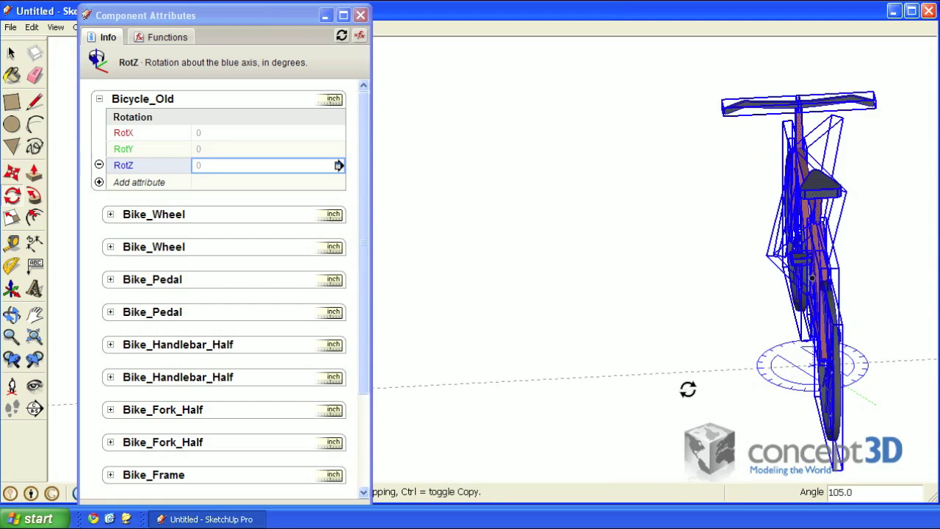
{"action": "left_click", "coordinate": [720, 397]}
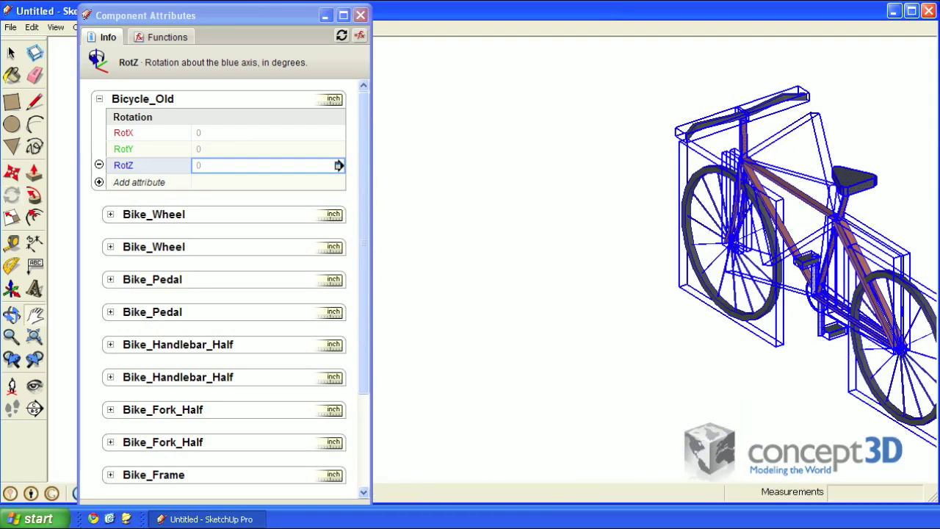
Draw a vertical line from the lower edge of the bike's down tube to the level of the front wheel's bottom.
{"action": "scroll", "coordinate": [722, 251], "scroll_direction": "down", "scroll_amount": 4}
{"action": "mouse_move", "coordinate": [723, 251]}
{"action": "middle_mouse_down", "text": "shift"}
{"action": "mouse_move", "coordinate": [621, 237]}
{"action": "mouse_move", "coordinate": [503, 193]}
{"action": "middle_mouse_up", "text": "shift"}
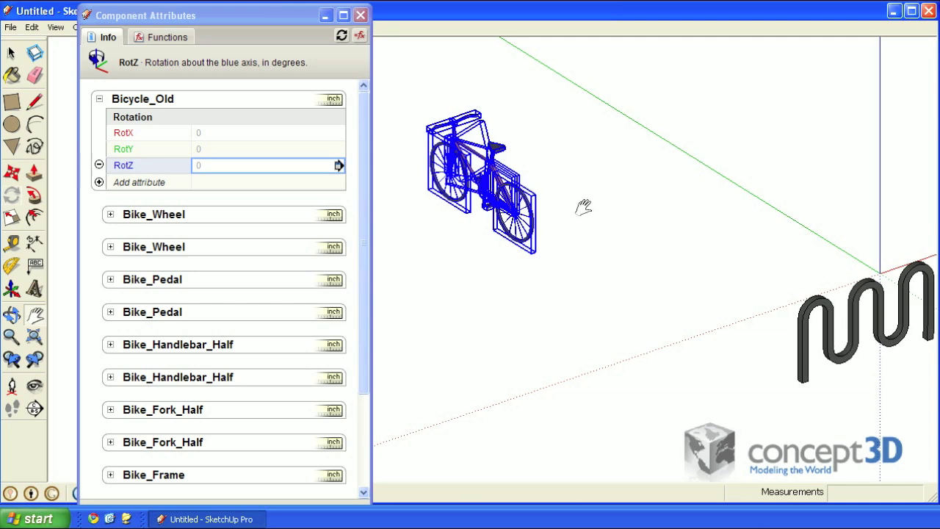
{"action": "left_click_drag", "start_coordinate": [583, 203], "coordinate": [749, 278]}
{"action": "scroll", "coordinate": [756, 277], "scroll_direction": "up", "scroll_amount": 10}
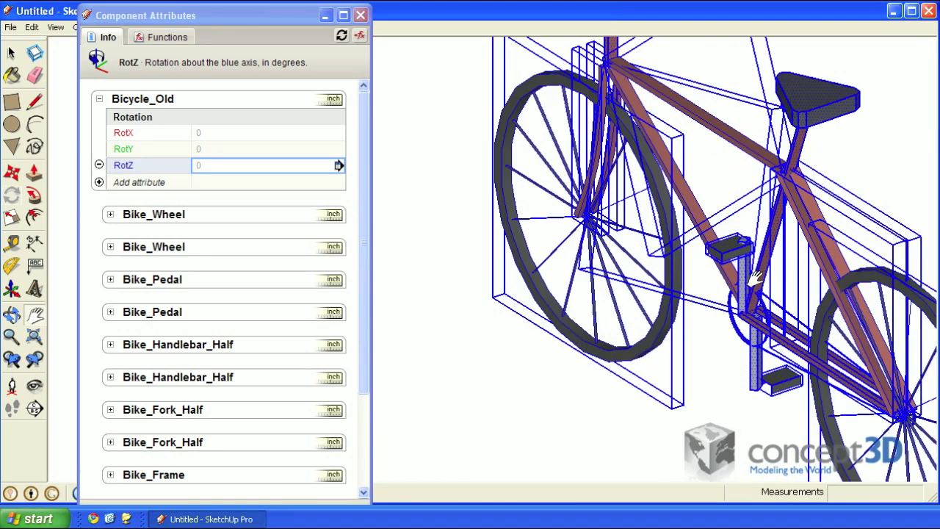
{"action": "left_click_drag", "start_coordinate": [805, 272], "coordinate": [776, 266]}
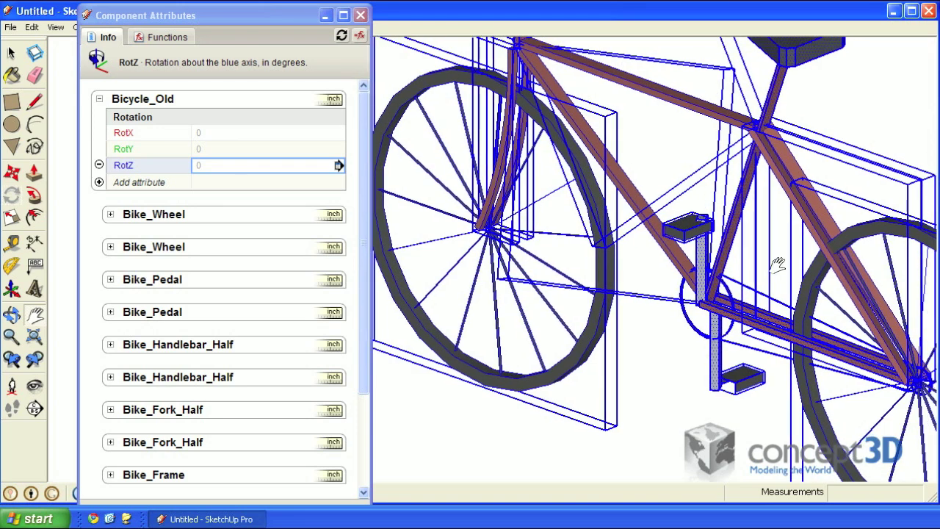
{"action": "left_click", "coordinate": [35, 104]}
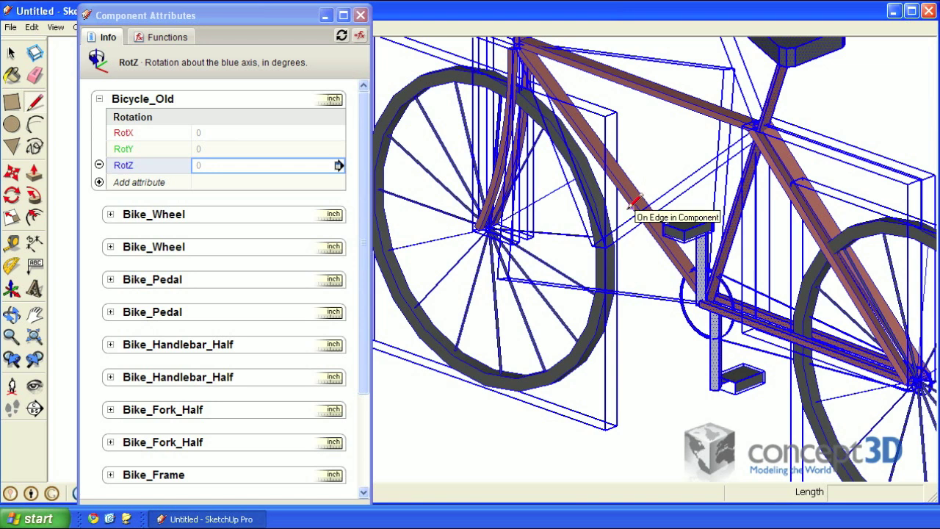
{"action": "left_click", "coordinate": [631, 206]}
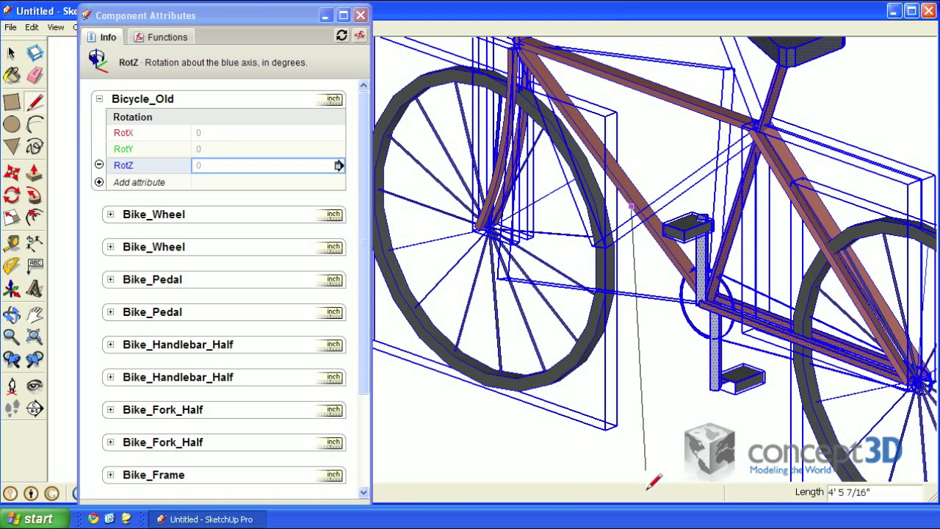
{"action": "left_click", "coordinate": [485, 383]}
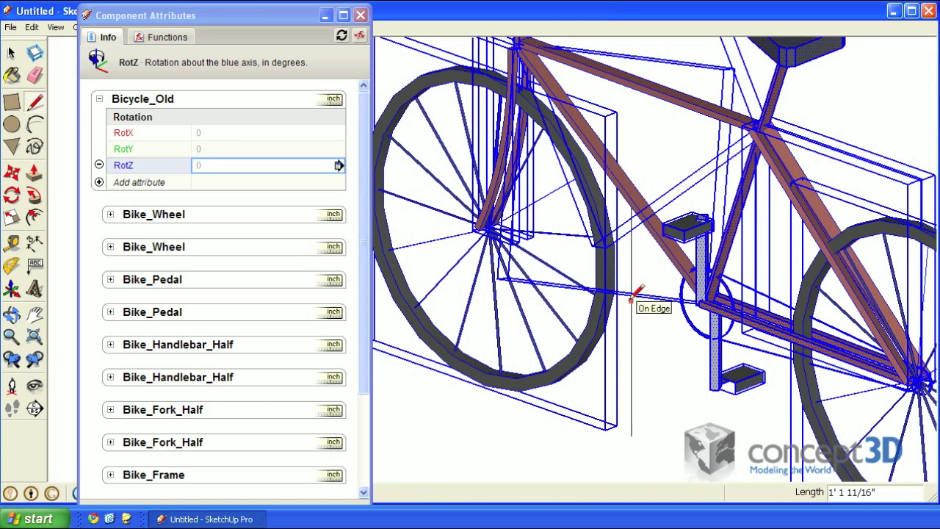
Start making a component from the selected bike parts and name it myBike.
{"action": "left_click", "coordinate": [11, 53]}
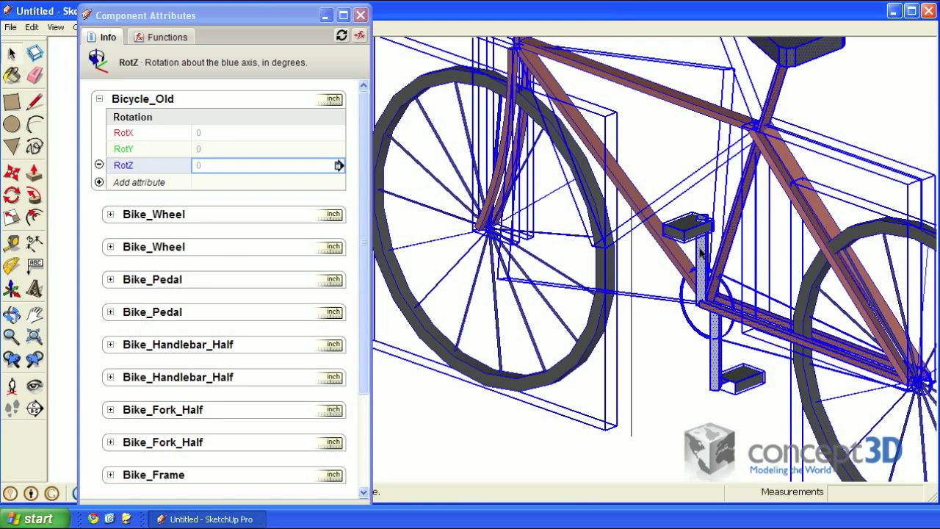
{"action": "right_click", "coordinate": [702, 253]}
{"action": "left_click", "coordinate": [744, 350]}
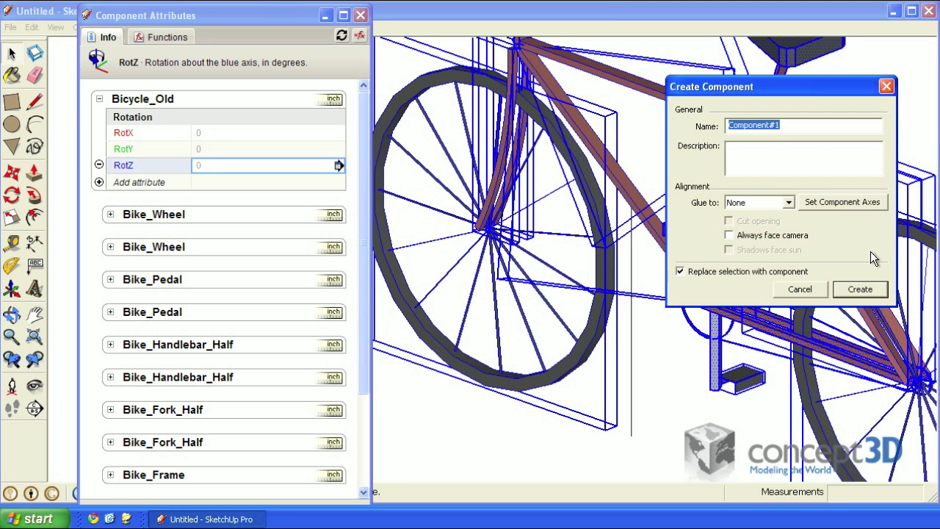
{"action": "type", "text": "myBike"}
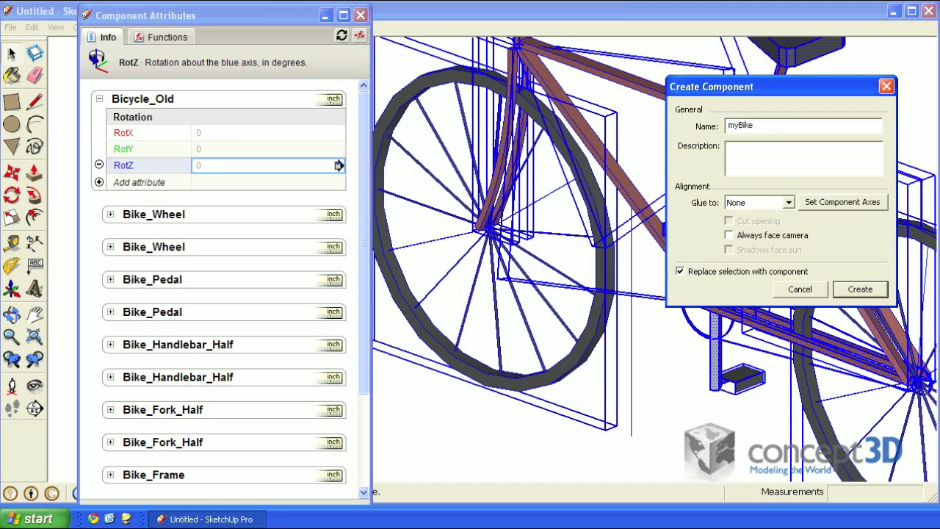
Set the new component's axes with the origin at the vertical line's lower endpoint, aligned to the model's red and green axes.
{"action": "left_click", "coordinate": [827, 201]}
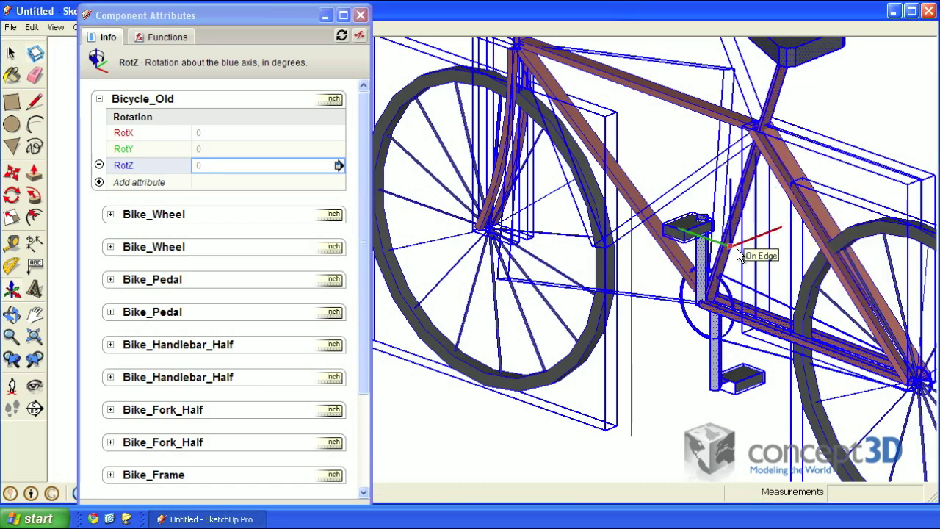
{"action": "scroll", "coordinate": [743, 255], "scroll_direction": "down", "scroll_amount": 5}
{"action": "key", "text": "h"}
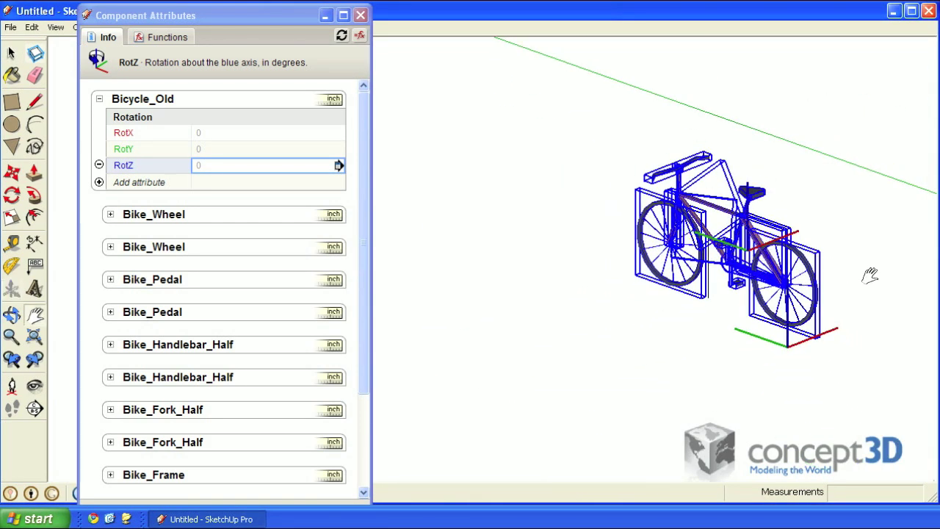
{"action": "mouse_move", "coordinate": [870, 272]}
{"action": "left_mouse_down"}
{"action": "mouse_move", "coordinate": [518, 193]}
{"action": "mouse_move", "coordinate": [549, 204]}
{"action": "left_mouse_up"}
{"action": "scroll", "coordinate": [549, 204], "scroll_direction": "down", "scroll_amount": 3}
{"action": "key", "text": "Escape"}
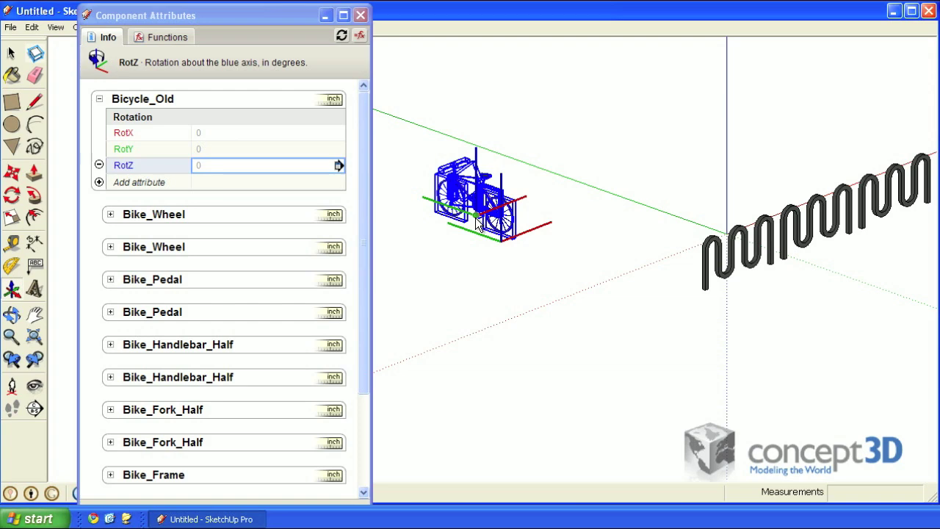
{"action": "scroll", "coordinate": [477, 223], "scroll_direction": "up", "scroll_amount": 10}
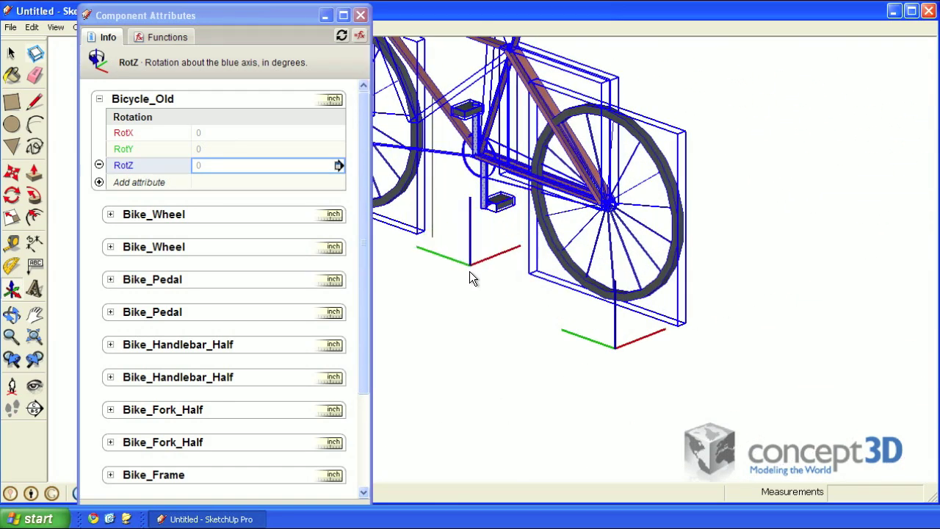
{"action": "key", "text": "h"}
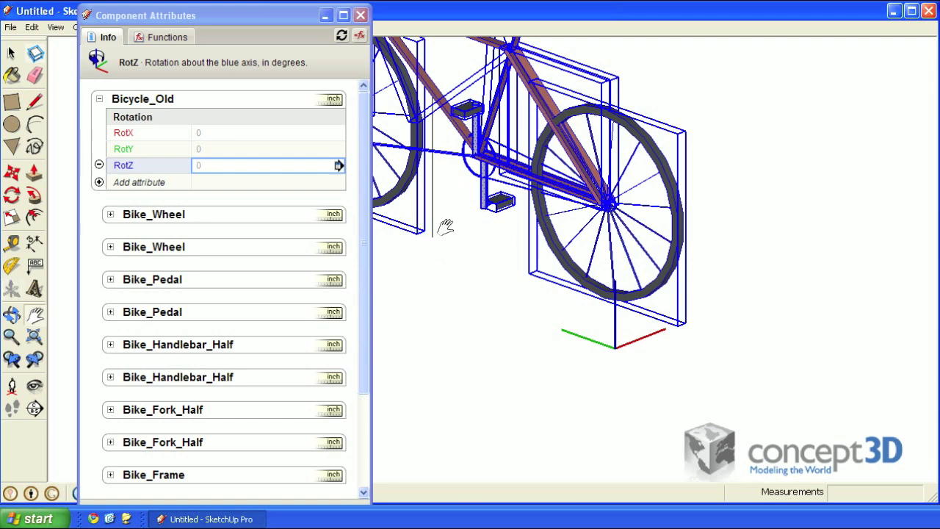
{"action": "left_click_drag", "start_coordinate": [441, 225], "coordinate": [542, 252]}
{"action": "scroll", "coordinate": [542, 252], "scroll_direction": "up", "scroll_amount": 5}
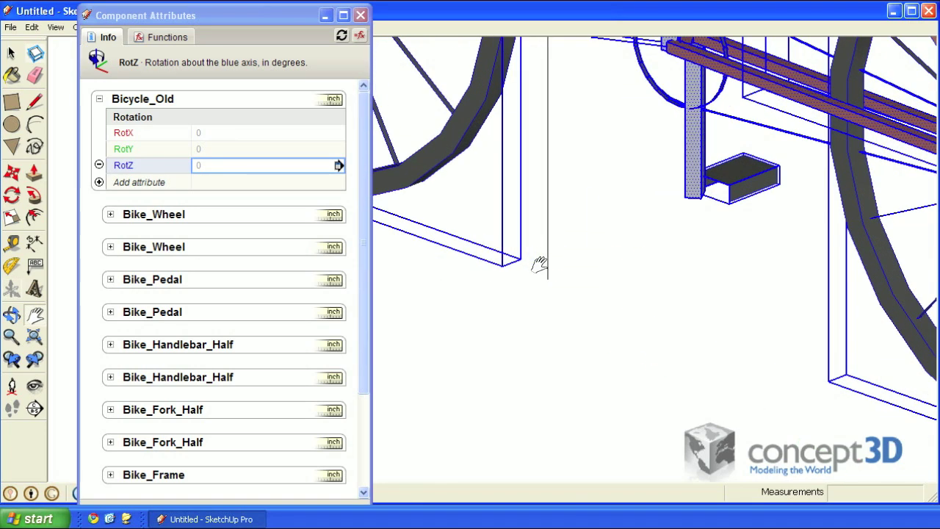
{"action": "key", "text": "Escape"}
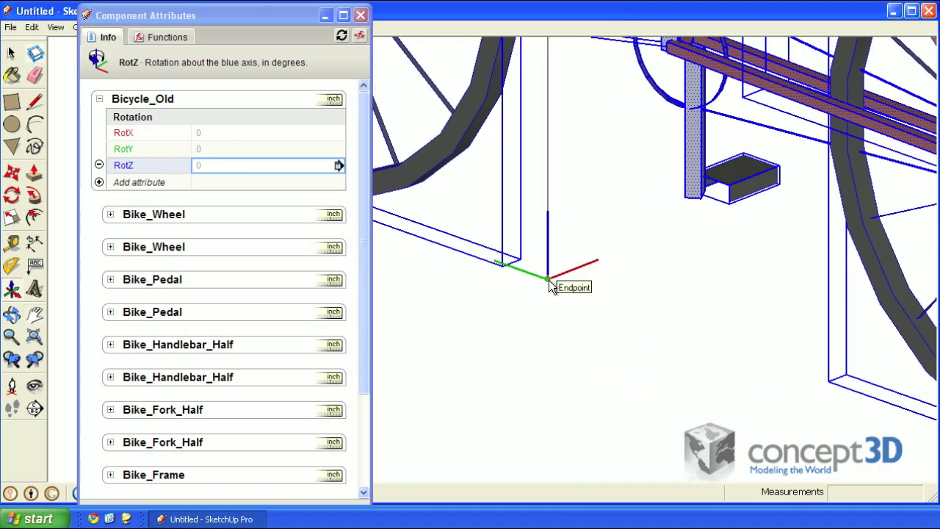
{"action": "left_click", "coordinate": [549, 280]}
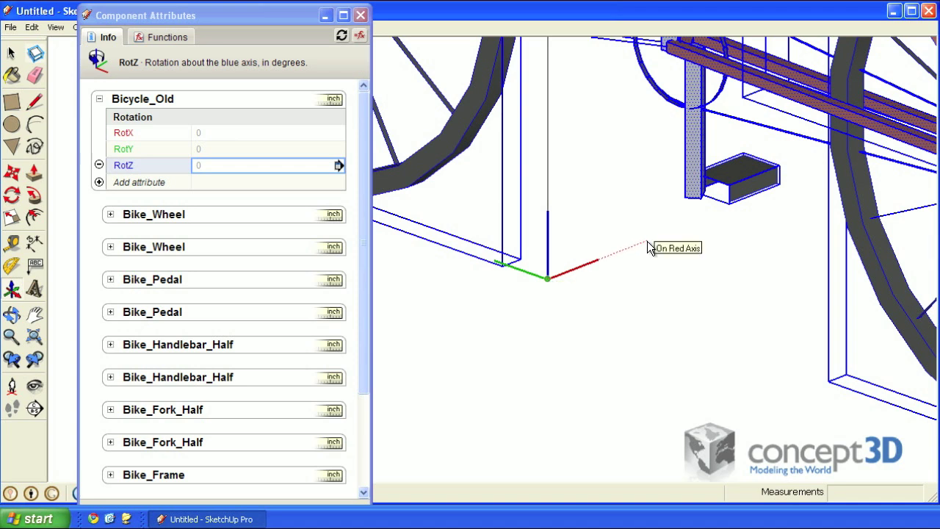
{"action": "left_click", "coordinate": [619, 254]}
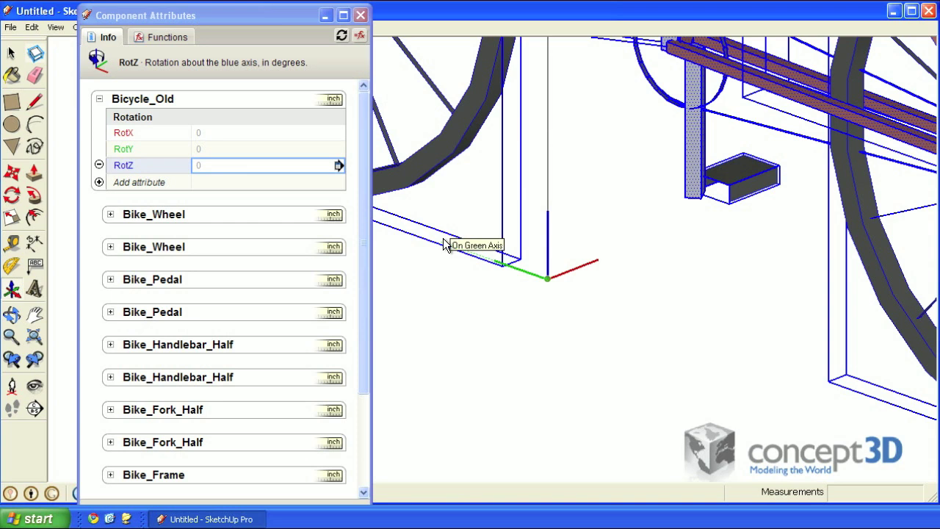
{"action": "left_click", "coordinate": [444, 245]}
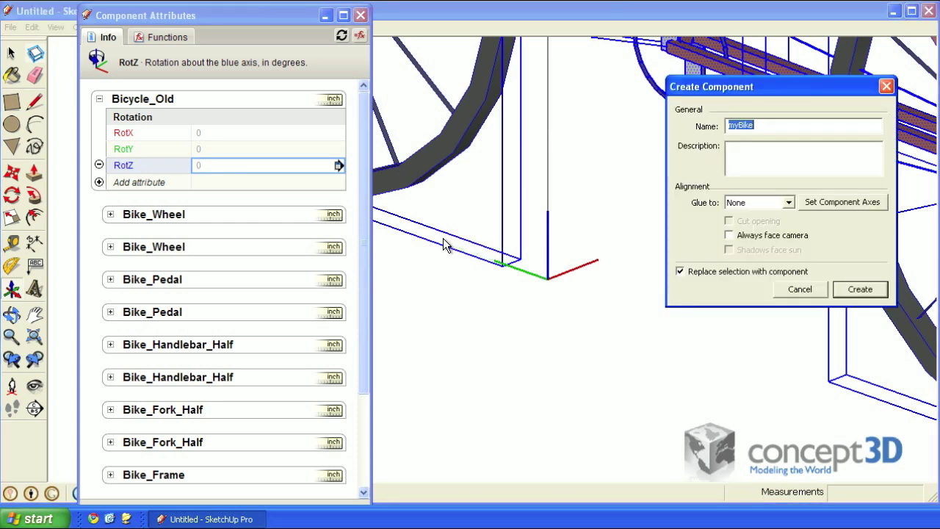
Finish creating the myBike component and erase the vertical reference line below the frame.
{"action": "left_click", "coordinate": [852, 289]}
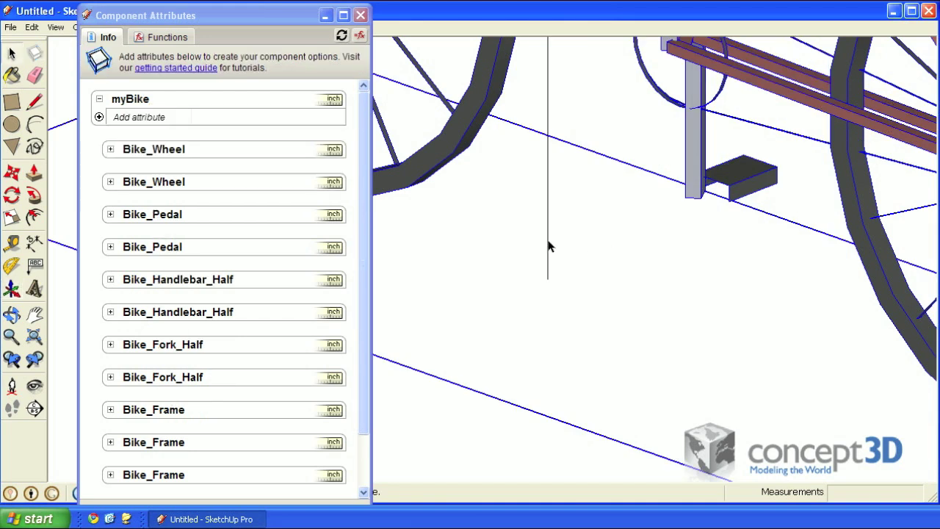
{"action": "left_click", "coordinate": [548, 246]}
{"action": "key", "text": "Delete"}
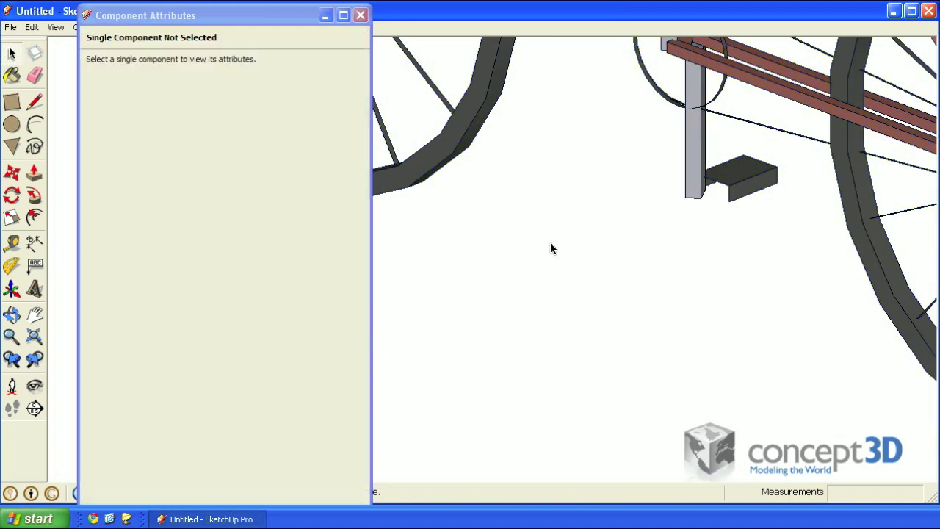
Turn on the display of component axes in the model's component settings.
{"action": "left_click_drag", "start_coordinate": [283, 16], "coordinate": [257, 118]}
{"action": "left_click", "coordinate": [178, 28]}
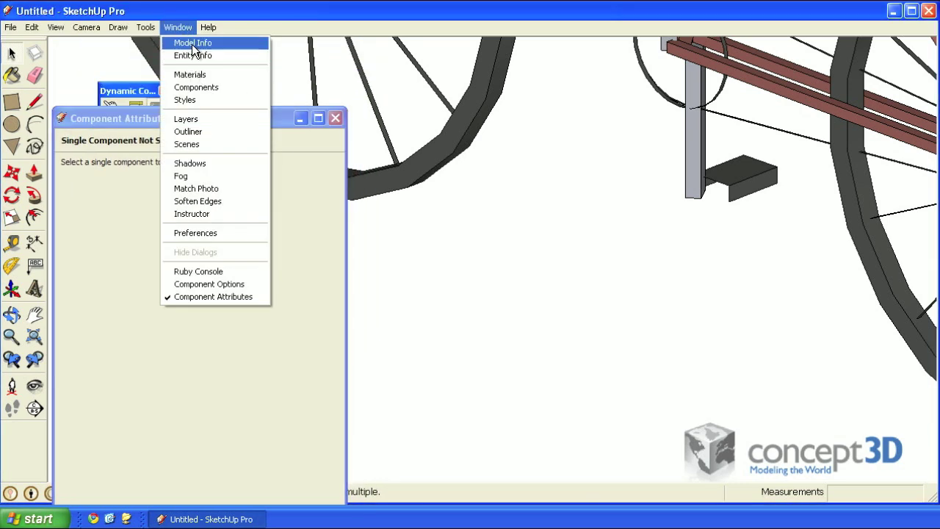
{"action": "left_click", "coordinate": [191, 44]}
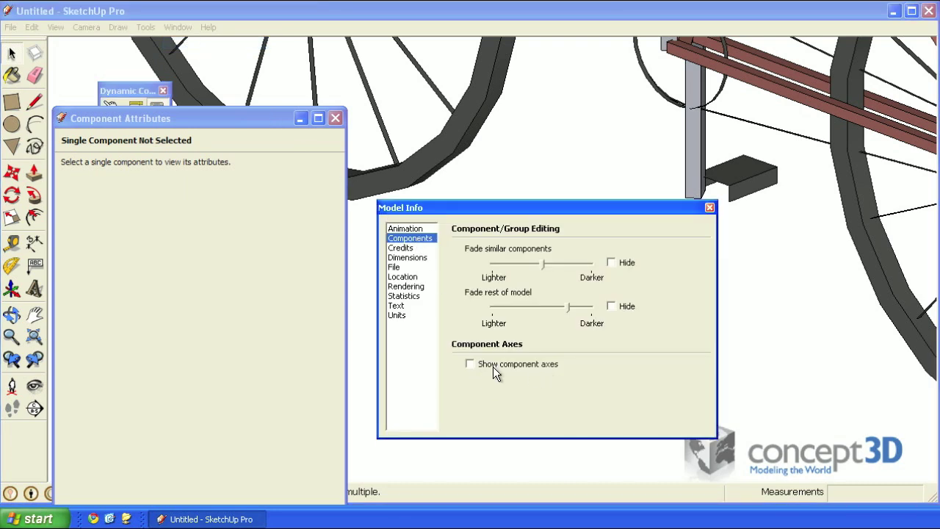
{"action": "left_click", "coordinate": [469, 364]}
{"action": "left_click", "coordinate": [710, 207]}
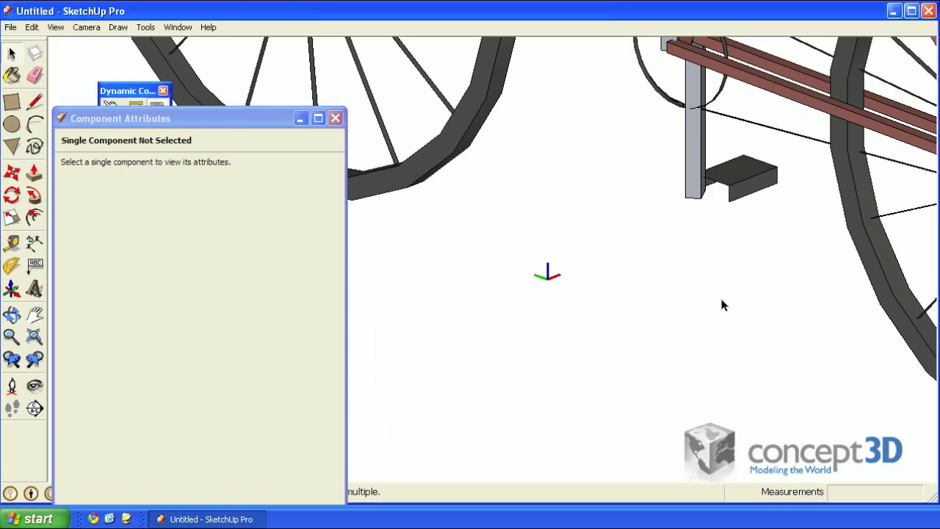
Select the whole myBike component and cut it from the model.
{"action": "scroll", "coordinate": [719, 296], "scroll_direction": "down", "scroll_amount": 3}
{"action": "middle_click_drag", "start_coordinate": [720, 295], "coordinate": [740, 169], "text": "shift"}
{"action": "scroll", "coordinate": [624, 345], "scroll_direction": "down", "scroll_amount": 2}
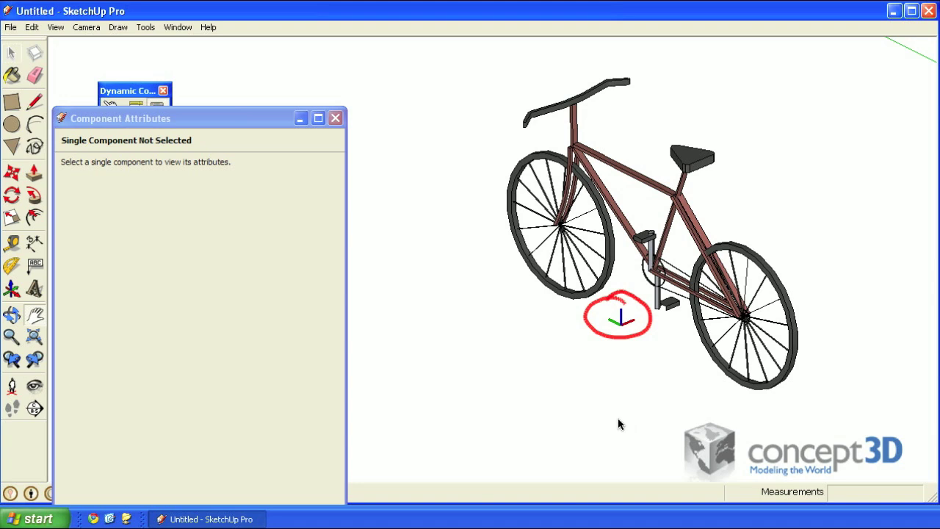
{"action": "key", "text": "space"}
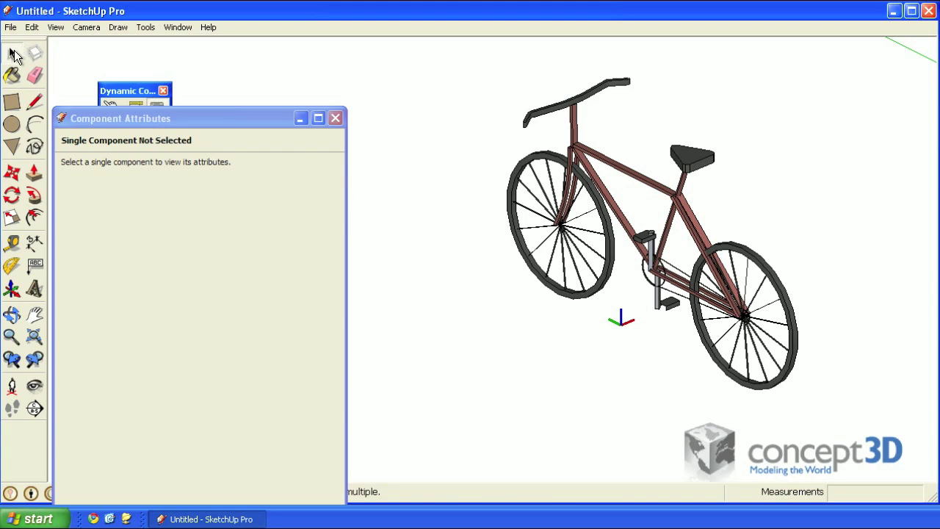
{"action": "left_click", "coordinate": [577, 154]}
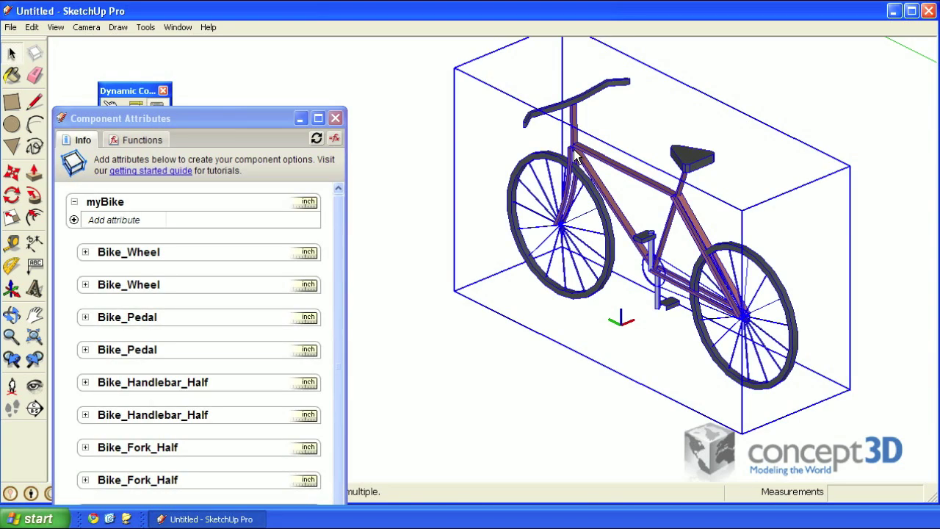
{"action": "left_click", "coordinate": [32, 27]}
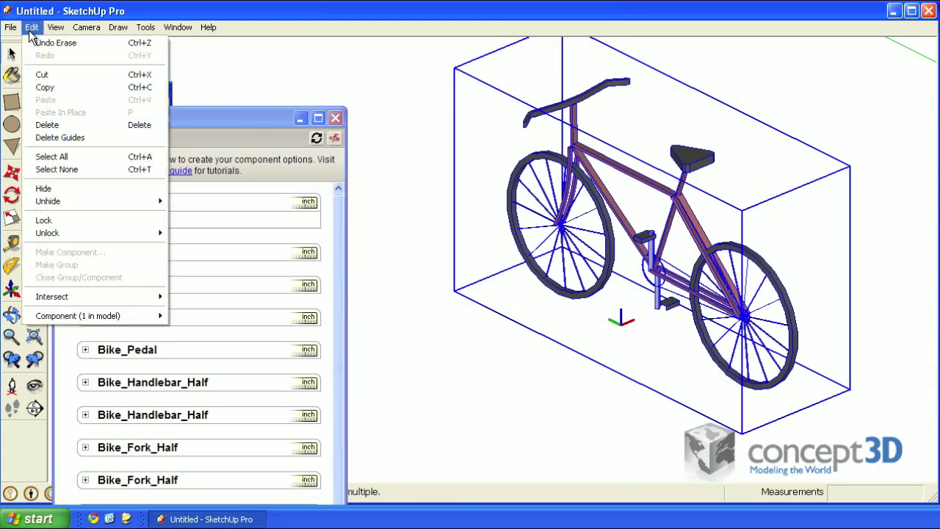
{"action": "left_click", "coordinate": [51, 74]}
Paste the bike inside the BikeRack component at the near end of the rack, and close the component.
{"action": "key", "text": "shift+z"}
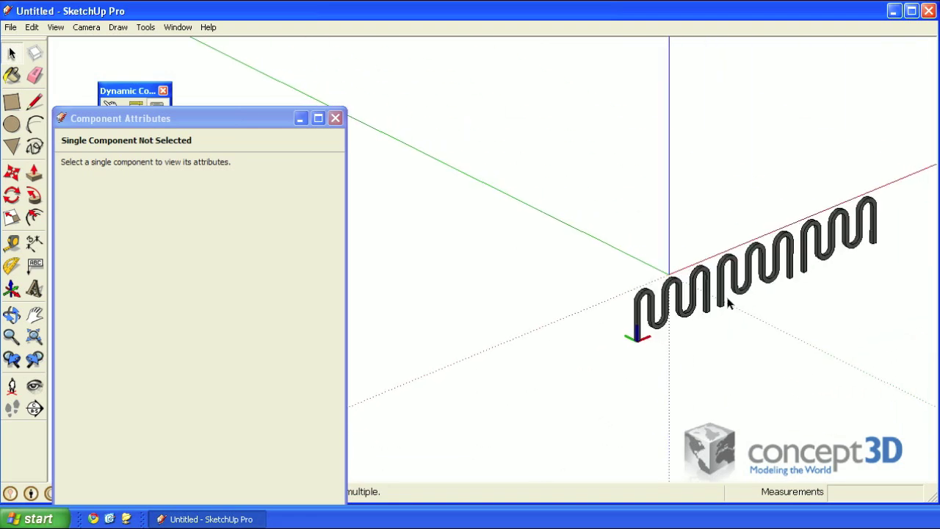
{"action": "left_click", "coordinate": [709, 283]}
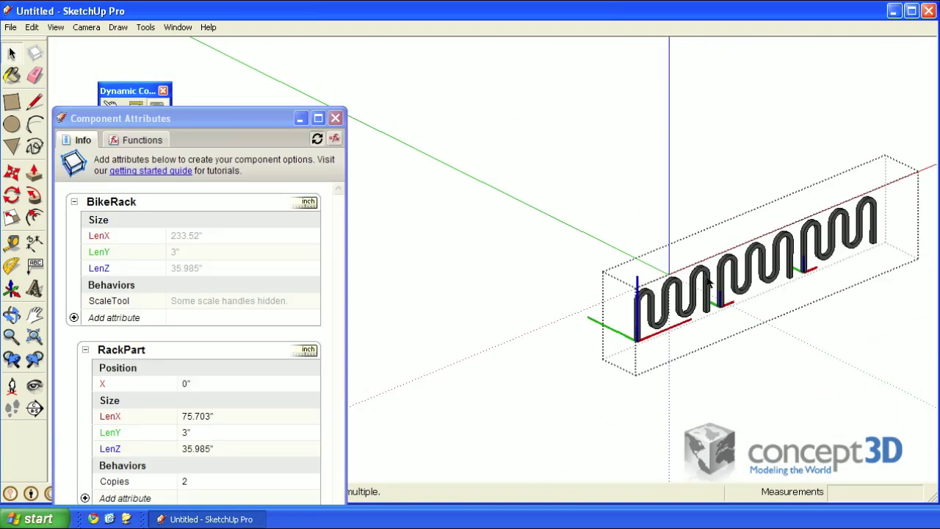
{"action": "left_click", "coordinate": [32, 28]}
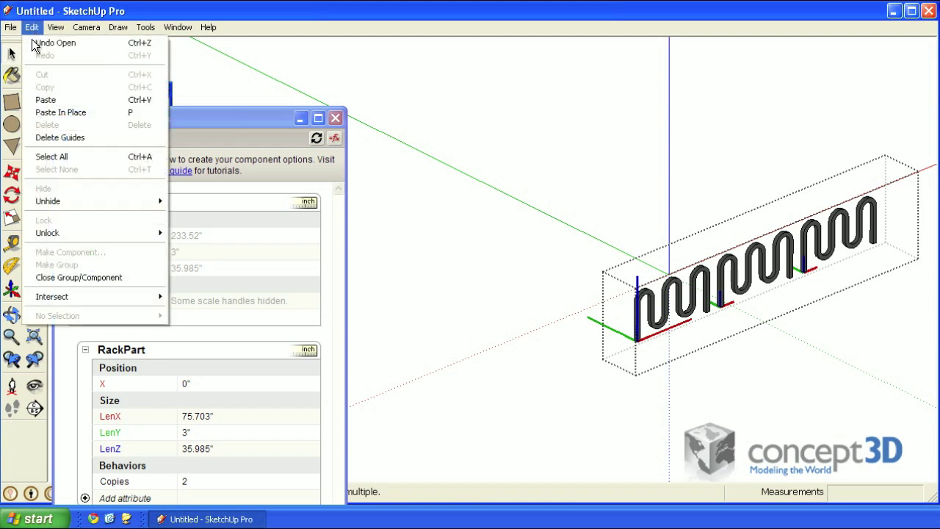
{"action": "left_click", "coordinate": [45, 102]}
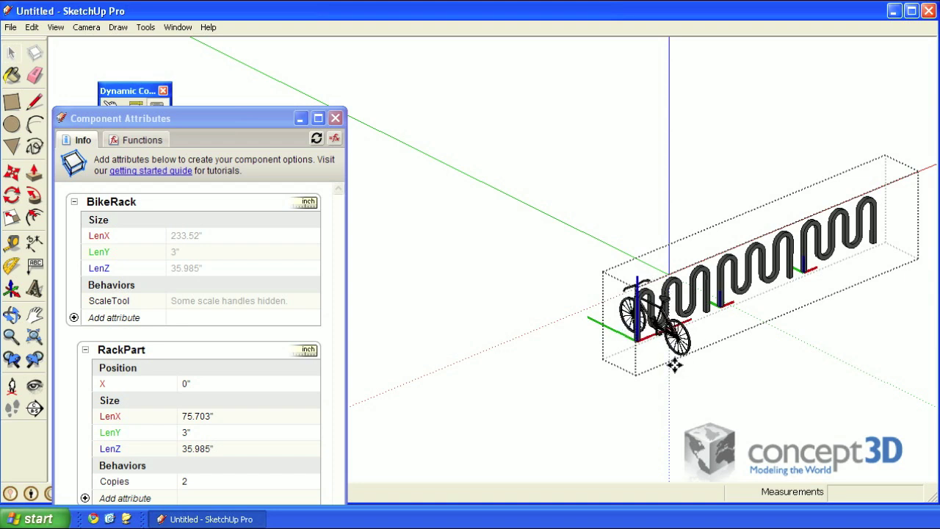
{"action": "left_click", "coordinate": [672, 365]}
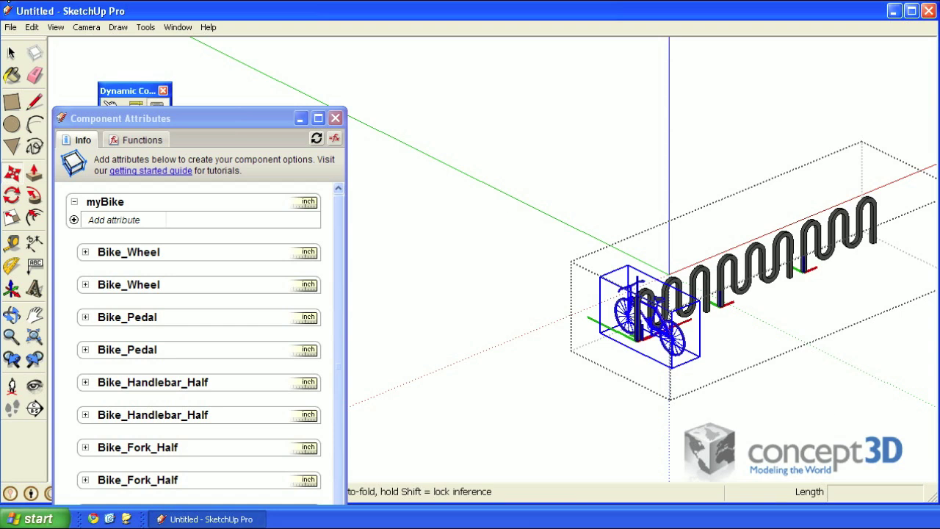
{"action": "left_click", "coordinate": [13, 55]}
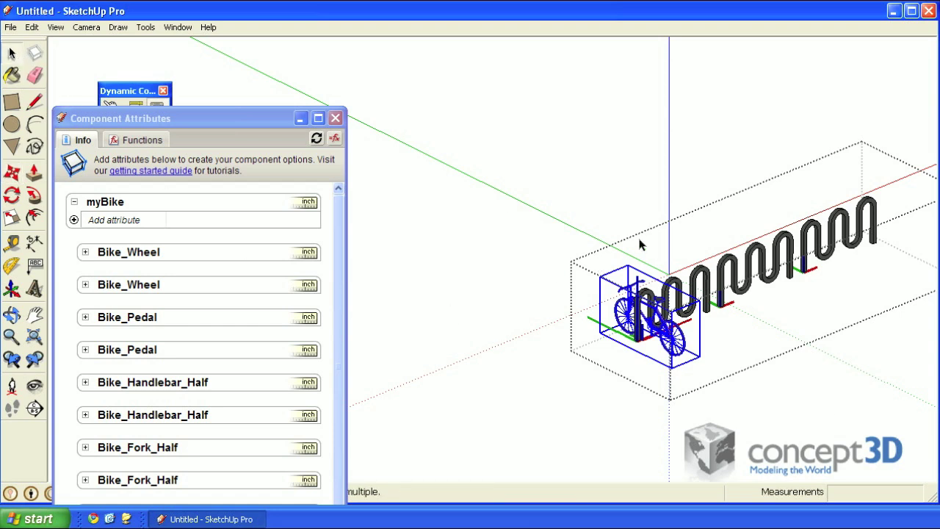
{"action": "key", "text": "Escape"}
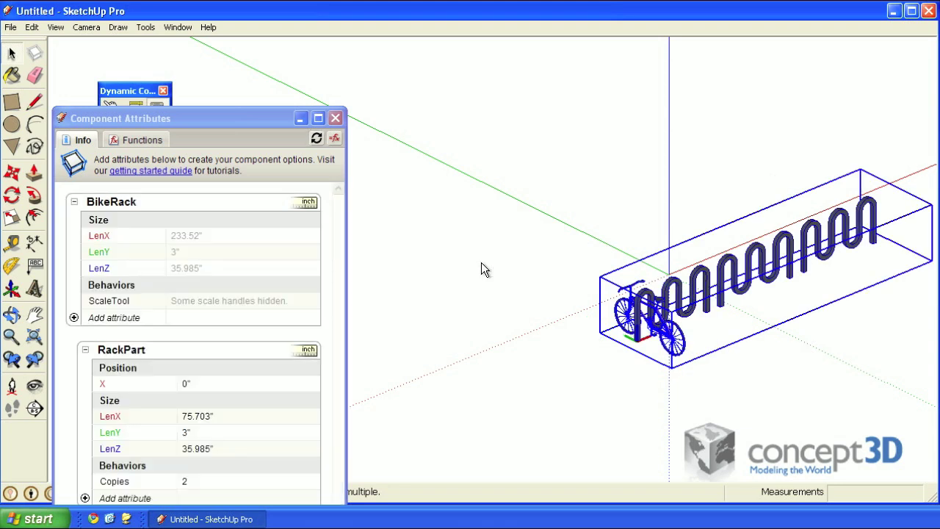
Add the size attributes LenX, LenY, LenZ, the position attributes X, Y, Z and a Copies attribute to the myBike subcomponent.
{"action": "left_click_drag", "start_coordinate": [256, 120], "coordinate": [267, 23]}
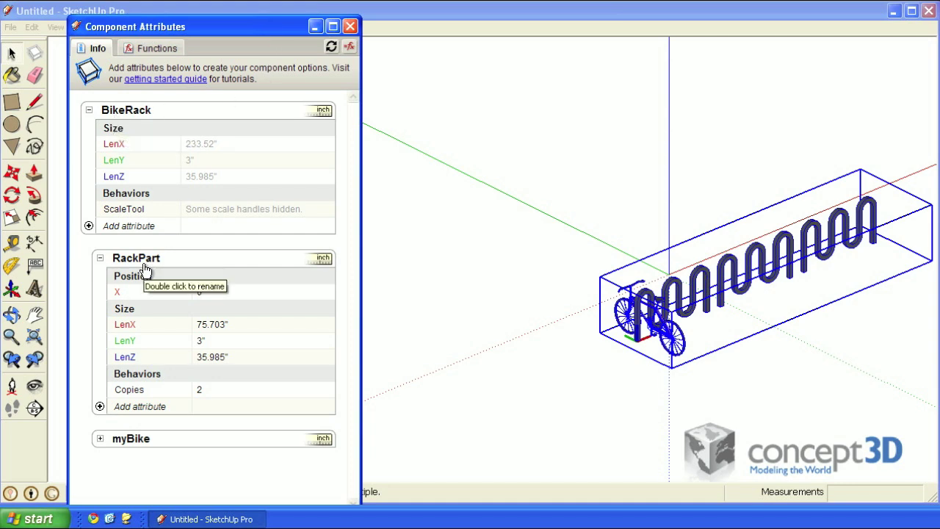
{"action": "left_click", "coordinate": [100, 439]}
{"action": "left_click", "coordinate": [142, 455]}
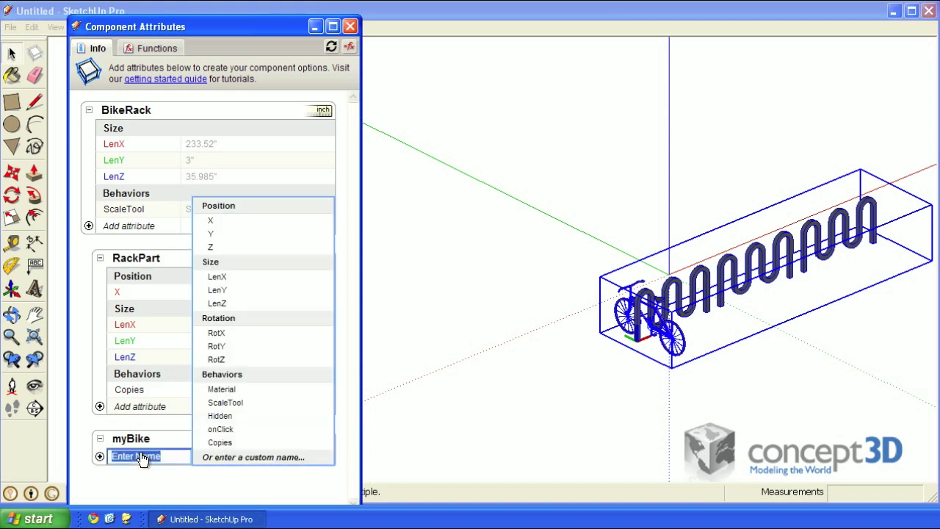
{"action": "left_click", "coordinate": [232, 272]}
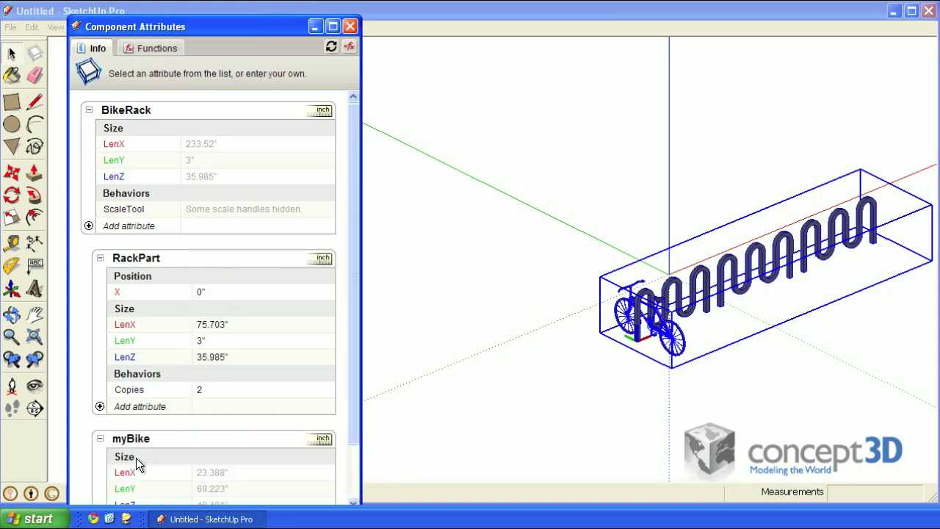
{"action": "scroll", "coordinate": [136, 455], "scroll_direction": "down", "scroll_amount": 2}
{"action": "left_click", "coordinate": [136, 455]}
{"action": "left_click", "coordinate": [213, 312]}
{"action": "scroll", "coordinate": [213, 330], "scroll_direction": "down", "scroll_amount": 2}
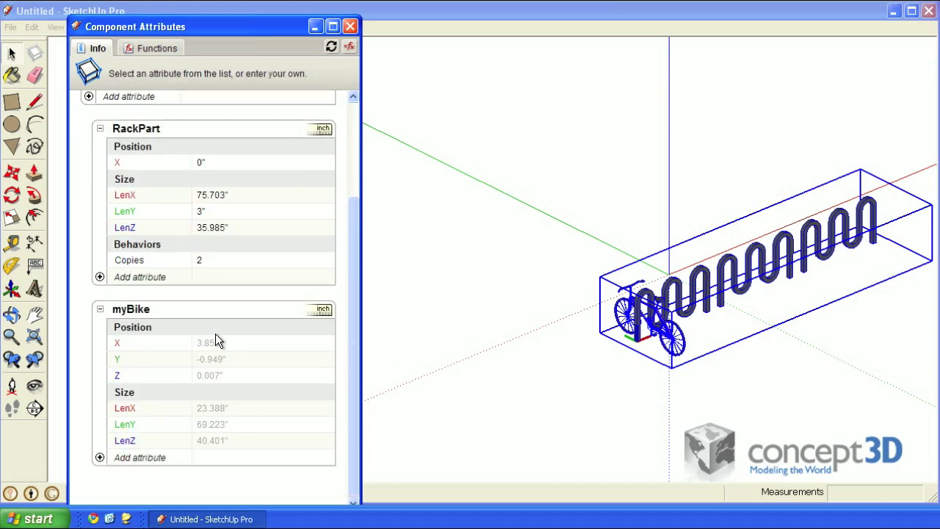
{"action": "left_click", "coordinate": [139, 456]}
{"action": "left_click", "coordinate": [218, 444]}
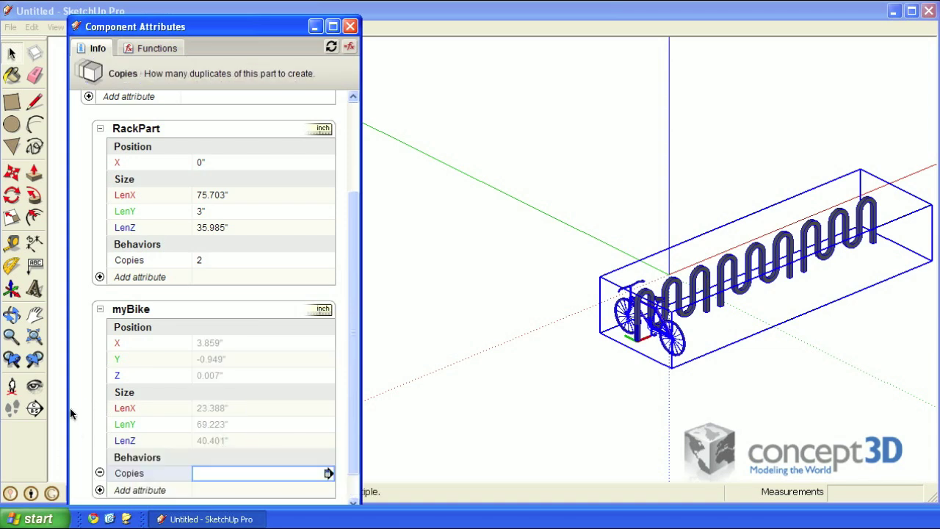
{"action": "mouse_move", "coordinate": [102, 393]}
{"action": "left_mouse_down"}
{"action": "mouse_move", "coordinate": [110, 457]}
{"action": "mouse_move", "coordinate": [248, 450]}
{"action": "mouse_move", "coordinate": [250, 407]}
{"action": "mouse_move", "coordinate": [238, 394]}
{"action": "mouse_move", "coordinate": [99, 392]}
{"action": "left_mouse_up"}
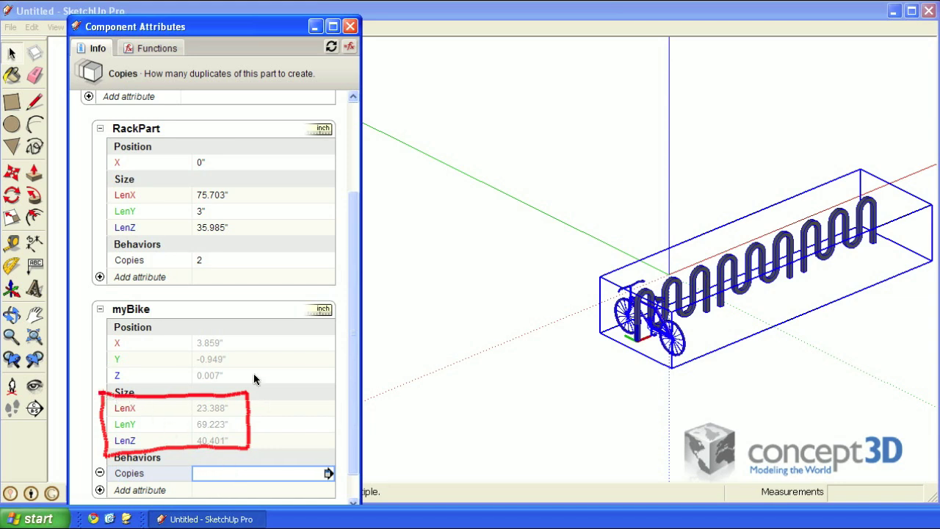
{"action": "mouse_move", "coordinate": [262, 416]}
{"action": "left_mouse_down"}
{"action": "mouse_move", "coordinate": [292, 377]}
{"action": "mouse_move", "coordinate": [299, 232]}
{"action": "mouse_move", "coordinate": [246, 134]}
{"action": "mouse_move", "coordinate": [213, 100]}
{"action": "left_mouse_up"}
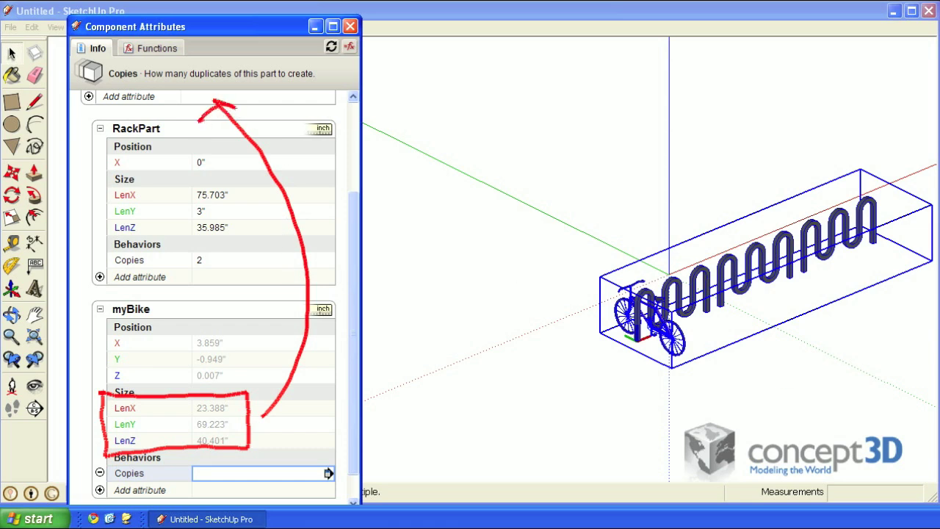
{"action": "key", "text": "Escape"}
{"action": "mouse_move", "coordinate": [653, 260]}
{"action": "left_mouse_down"}
{"action": "mouse_move", "coordinate": [573, 283]}
{"action": "mouse_move", "coordinate": [703, 370]}
{"action": "mouse_move", "coordinate": [650, 269]}
{"action": "left_mouse_up"}
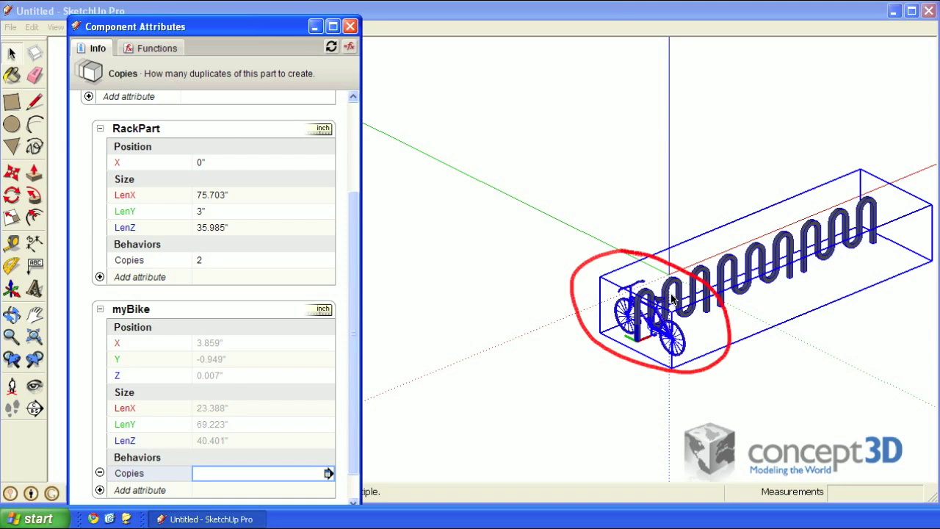
{"action": "key", "text": "Escape"}
Try scaling the bike rack component to 0.14 along the red axis.
{"action": "left_click_drag", "start_coordinate": [893, 218], "coordinate": [721, 288]}
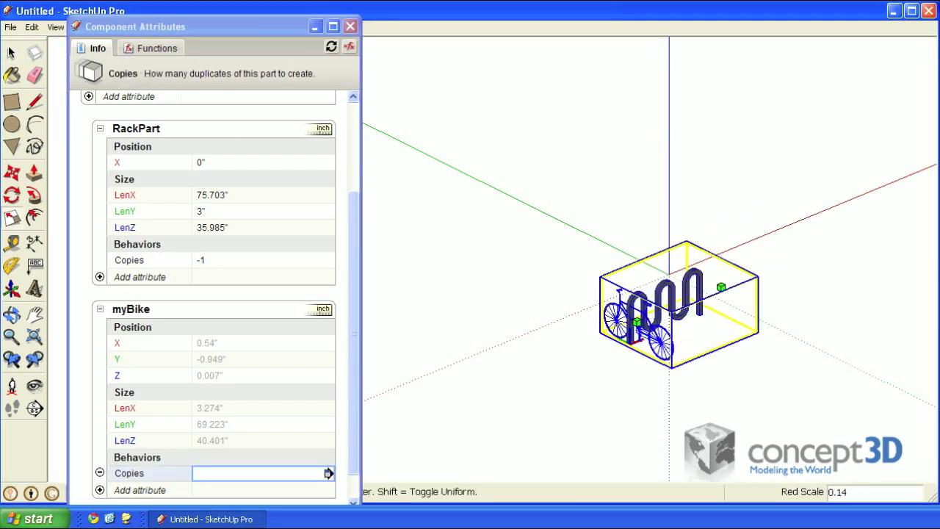
{"action": "mouse_move", "coordinate": [811, 514]}
{"action": "left_mouse_down"}
{"action": "mouse_move", "coordinate": [880, 509]}
{"action": "mouse_move", "coordinate": [836, 472]}
{"action": "mouse_move", "coordinate": [793, 515]}
{"action": "mouse_move", "coordinate": [844, 503]}
{"action": "left_mouse_up"}
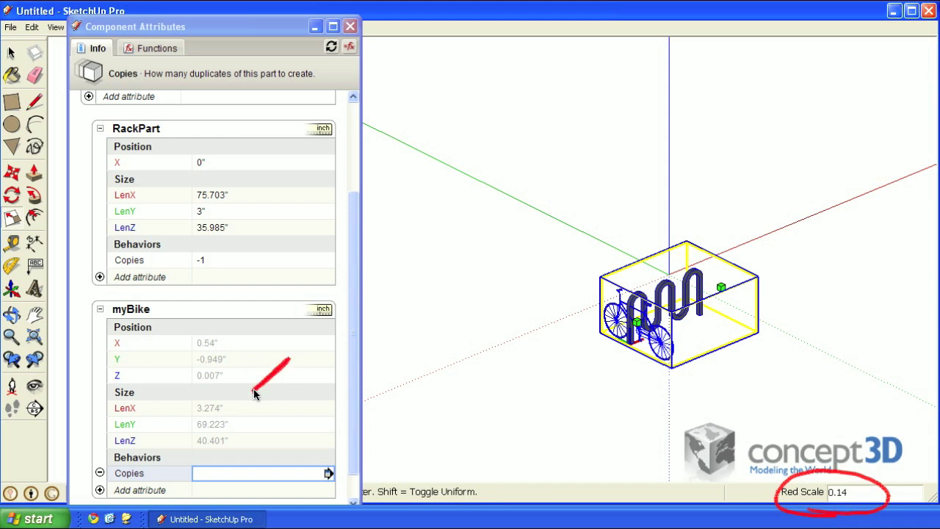
{"action": "left_click_drag", "start_coordinate": [253, 373], "coordinate": [273, 388]}
{"action": "left_click_drag", "start_coordinate": [110, 415], "coordinate": [144, 414]}
Fix myBike's size by committing LenX at 23.388", LenY at 69.223" and LenZ at 40.401".
{"action": "scroll", "coordinate": [674, 259], "scroll_direction": "up", "scroll_amount": 6}
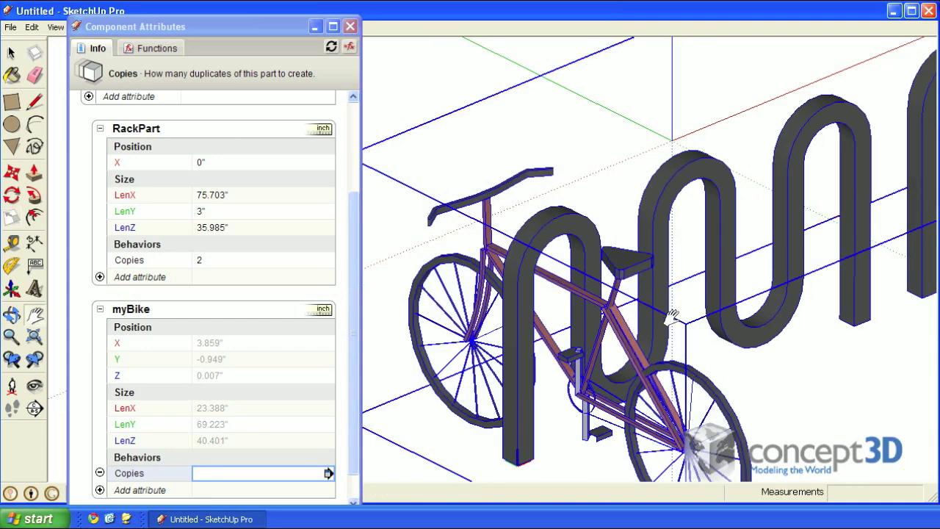
{"action": "key", "text": "s"}
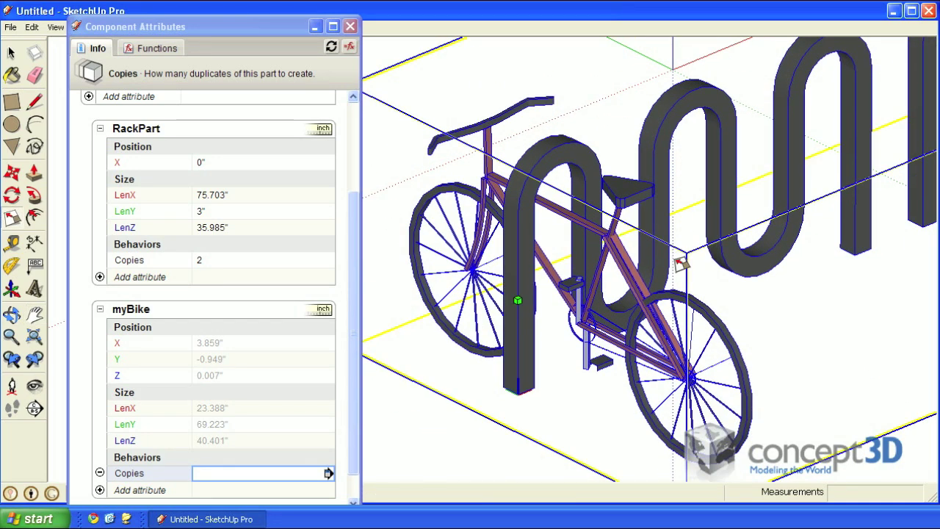
{"action": "left_click", "coordinate": [212, 409]}
{"action": "left_click", "coordinate": [213, 425]}
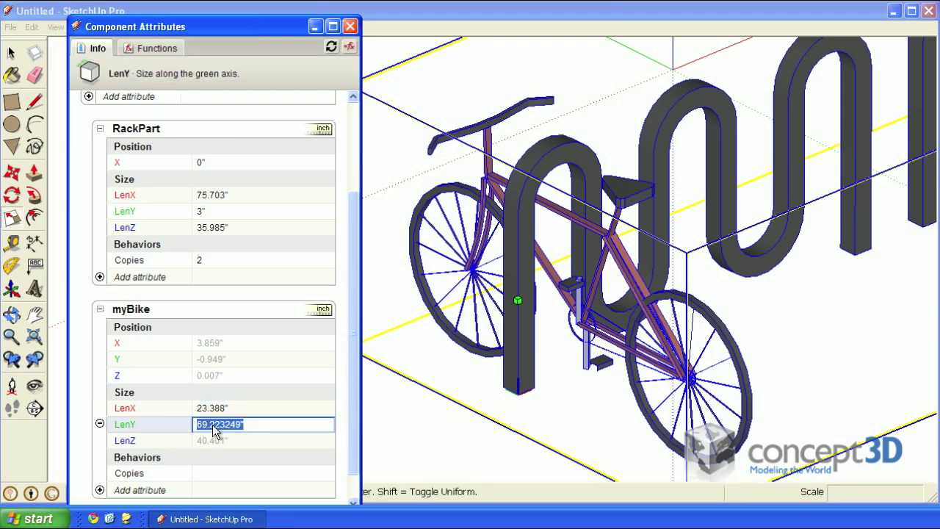
{"action": "left_click", "coordinate": [199, 425]}
{"action": "key", "text": "Return"}
{"action": "left_click", "coordinate": [220, 435]}
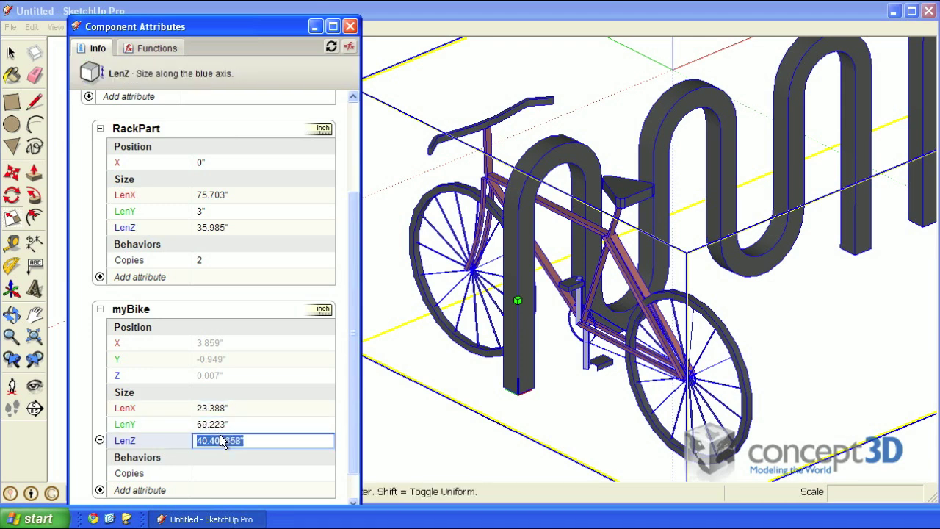
{"action": "left_click", "coordinate": [220, 436]}
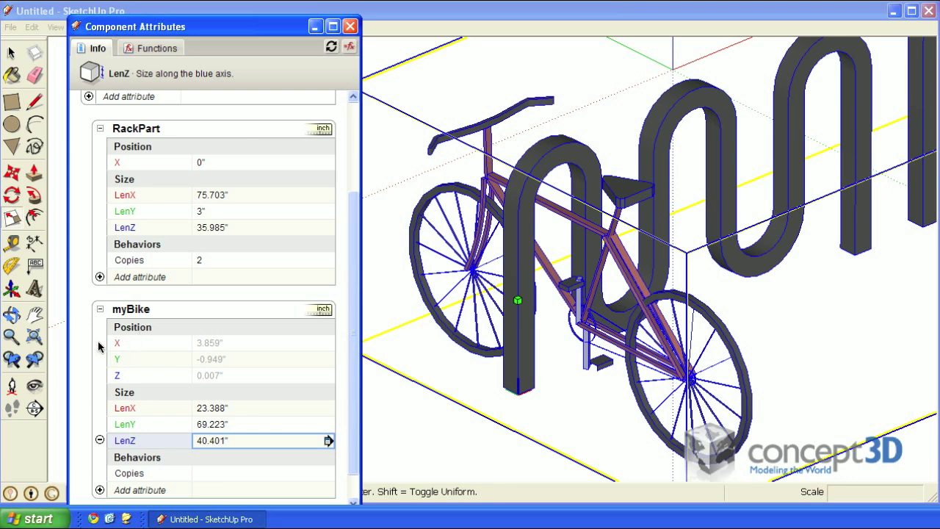
{"action": "mouse_move", "coordinate": [101, 321]}
{"action": "left_mouse_down"}
{"action": "mouse_move", "coordinate": [97, 373]}
{"action": "mouse_move", "coordinate": [113, 384]}
{"action": "mouse_move", "coordinate": [247, 385]}
{"action": "mouse_move", "coordinate": [247, 332]}
{"action": "mouse_move", "coordinate": [102, 346]}
{"action": "left_mouse_up"}
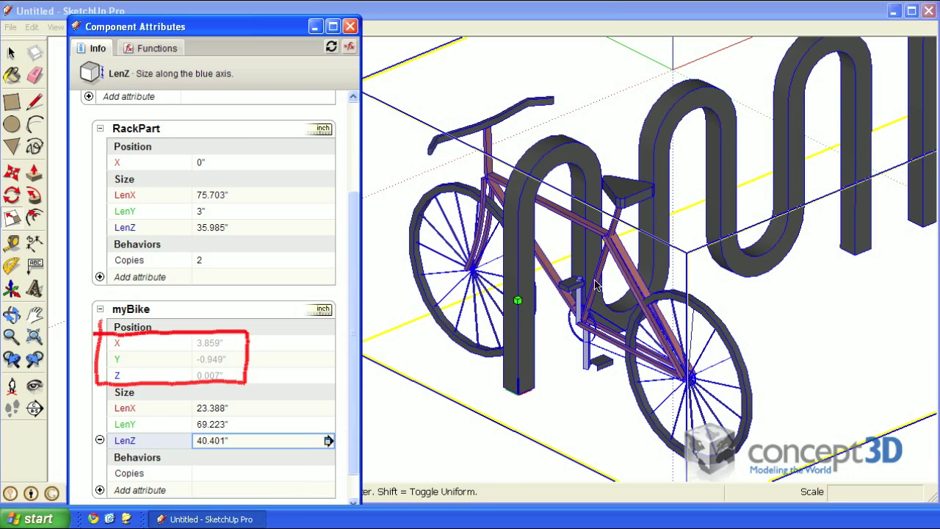
{"action": "left_click_drag", "start_coordinate": [557, 374], "coordinate": [561, 391]}
{"action": "left_click", "coordinate": [562, 401]}
{"action": "key", "text": "Escape"}
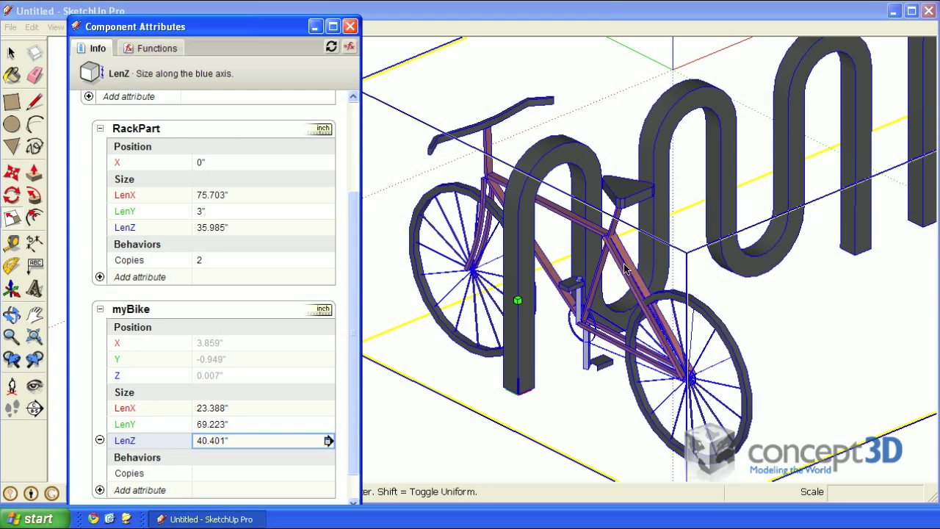
Open the BikeRack component to examine the bike's axes against the rack's axes, and close it again.
{"action": "left_click", "coordinate": [647, 291]}
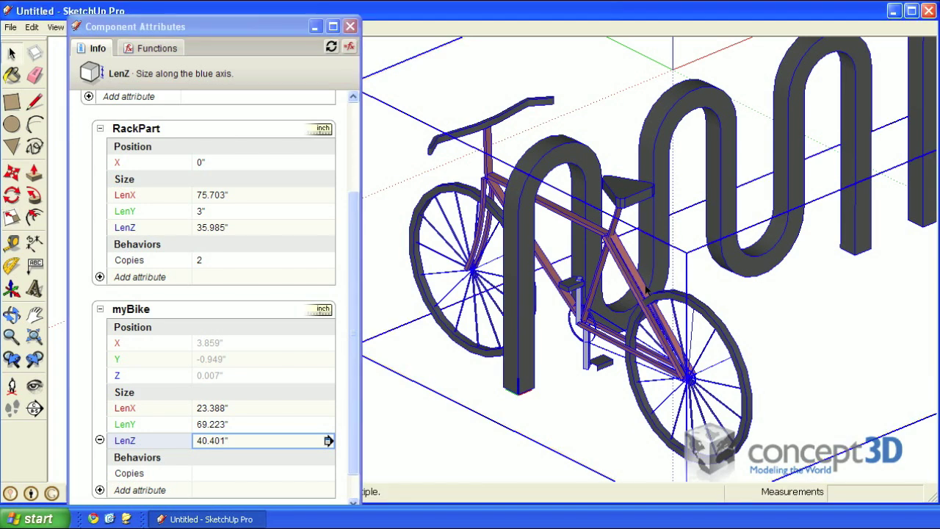
{"action": "left_click", "coordinate": [723, 453]}
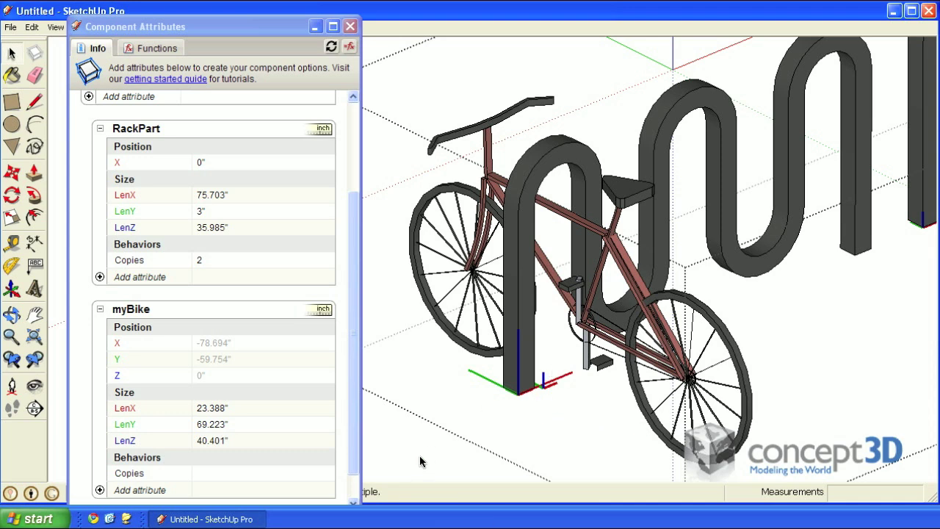
{"action": "left_click", "coordinate": [242, 439]}
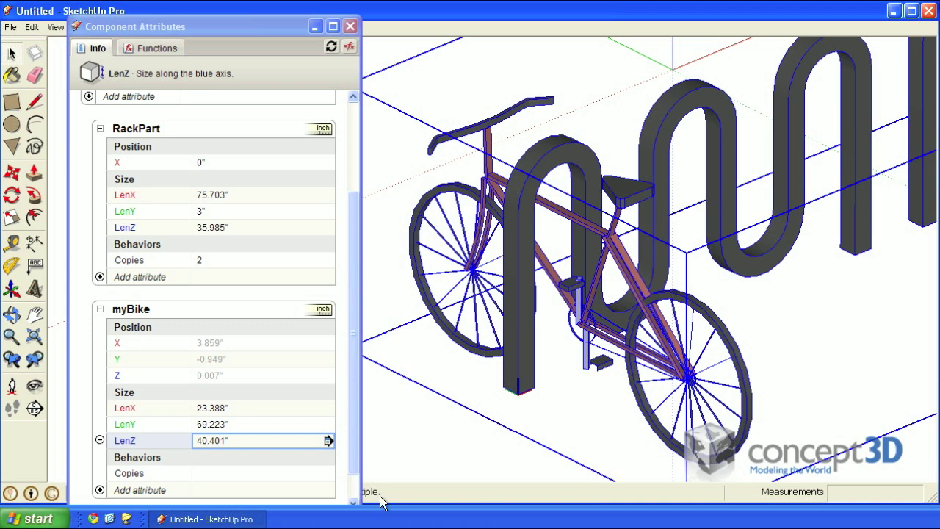
Set myBike's X, Y and Z position attributes to =0 and collapse the RackPart attribute list.
{"action": "left_click", "coordinate": [229, 344]}
{"action": "double_click", "coordinate": [230, 343]}
{"action": "type", "text": "=0"}
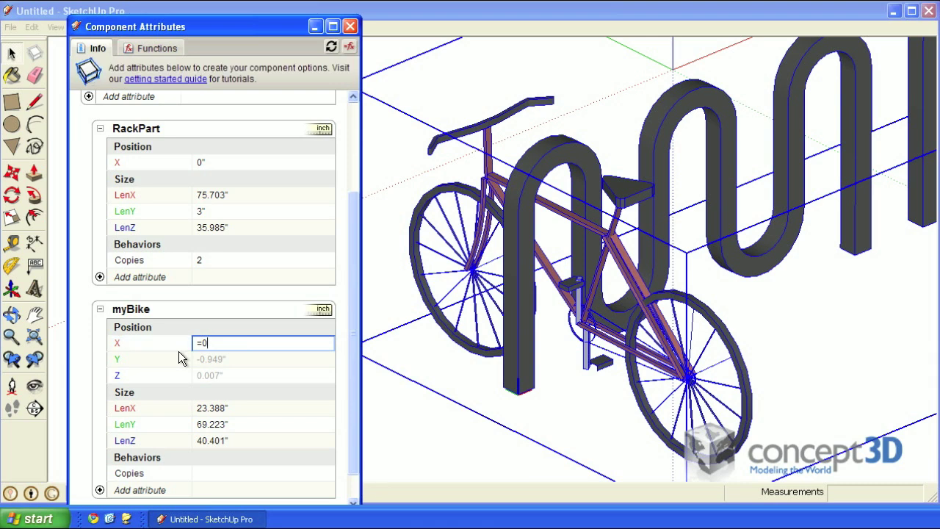
{"action": "key", "text": "Return"}
{"action": "double_click", "coordinate": [229, 355]}
{"action": "type", "text": "=0"}
{"action": "key", "text": "Return"}
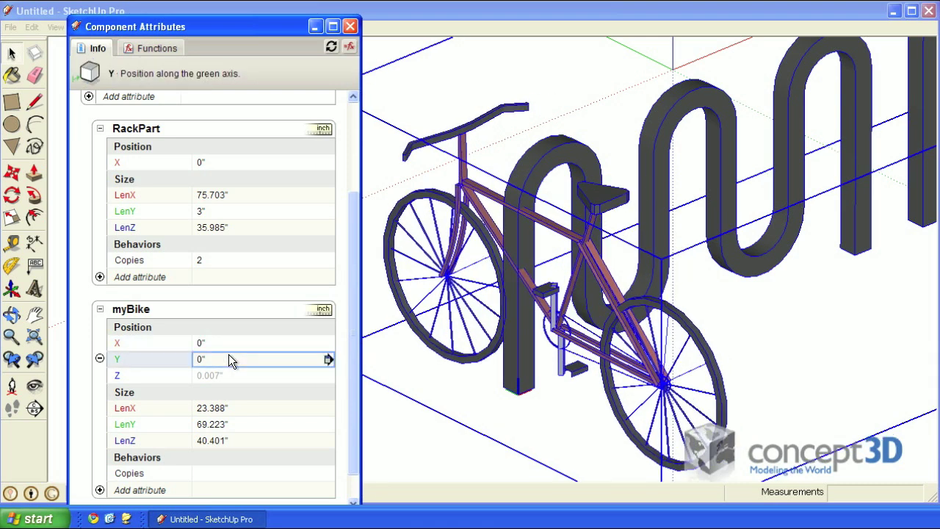
{"action": "double_click", "coordinate": [231, 376]}
{"action": "type", "text": "=0"}
{"action": "key", "text": "Return"}
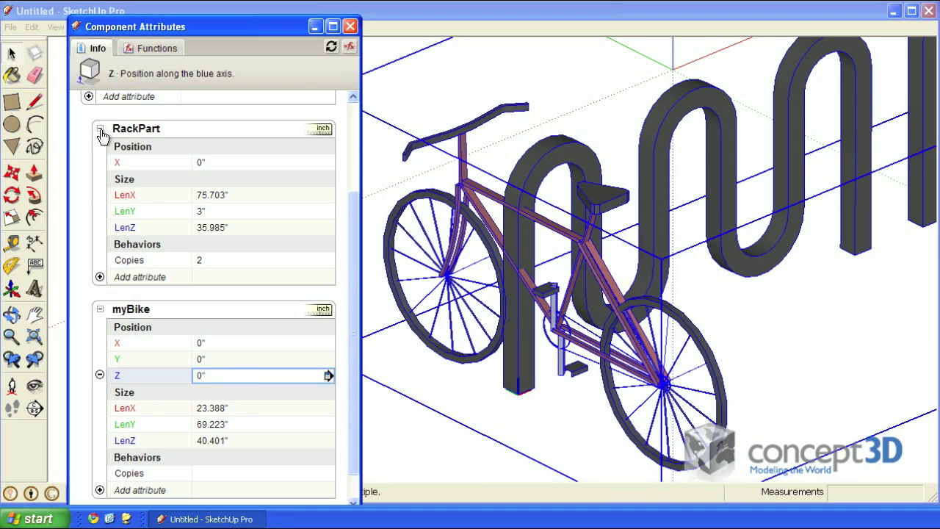
{"action": "left_click", "coordinate": [100, 128]}
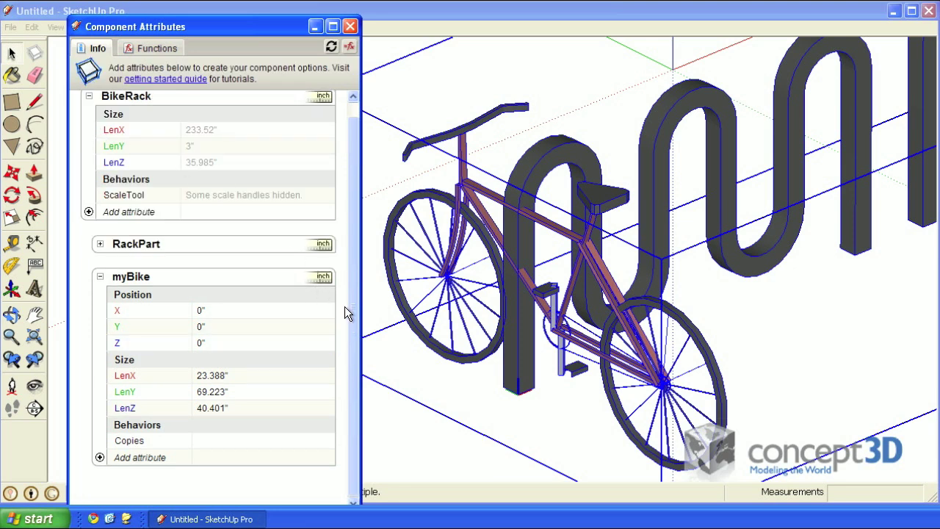
{"action": "left_click_drag", "start_coordinate": [348, 315], "coordinate": [359, 285]}
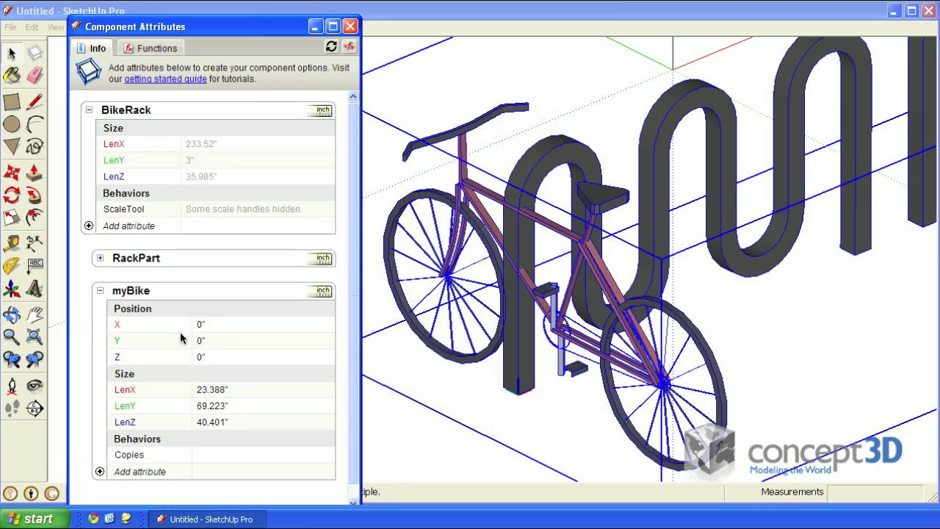
{"action": "mouse_move", "coordinate": [220, 318]}
{"action": "left_mouse_down"}
{"action": "mouse_move", "coordinate": [225, 363]}
{"action": "mouse_move", "coordinate": [276, 353]}
{"action": "mouse_move", "coordinate": [254, 313]}
{"action": "mouse_move", "coordinate": [224, 175]}
{"action": "mouse_move", "coordinate": [234, 171]}
{"action": "left_mouse_up"}
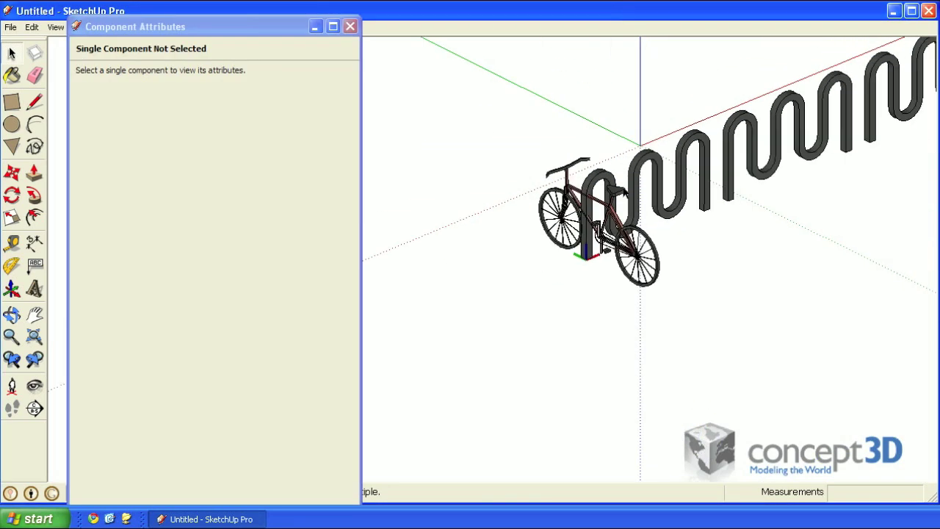
Move the whole BikeRack component with its nested bike a short distance across the ground.
{"action": "scroll", "coordinate": [621, 236], "scroll_direction": "down", "scroll_amount": 3}
{"action": "left_click", "coordinate": [621, 237]}
{"action": "key", "text": "m"}
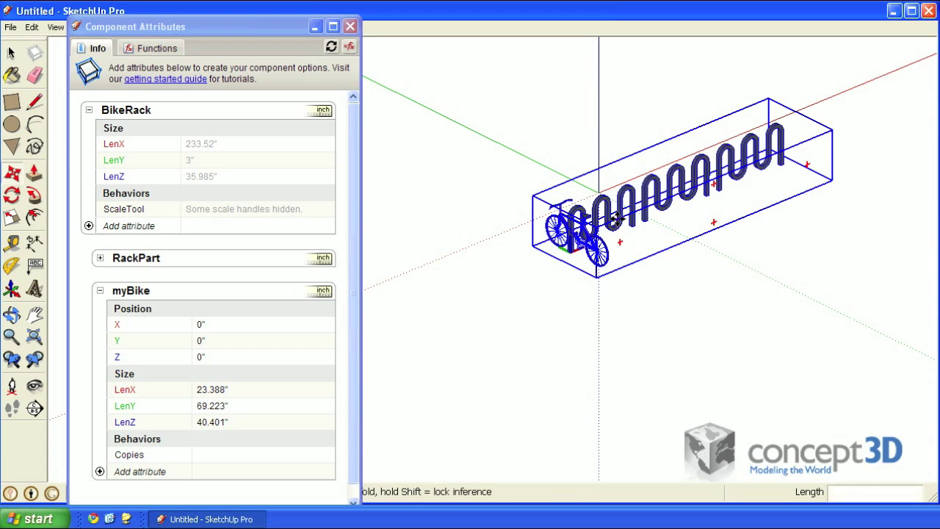
{"action": "left_click_drag", "start_coordinate": [639, 217], "coordinate": [685, 202]}
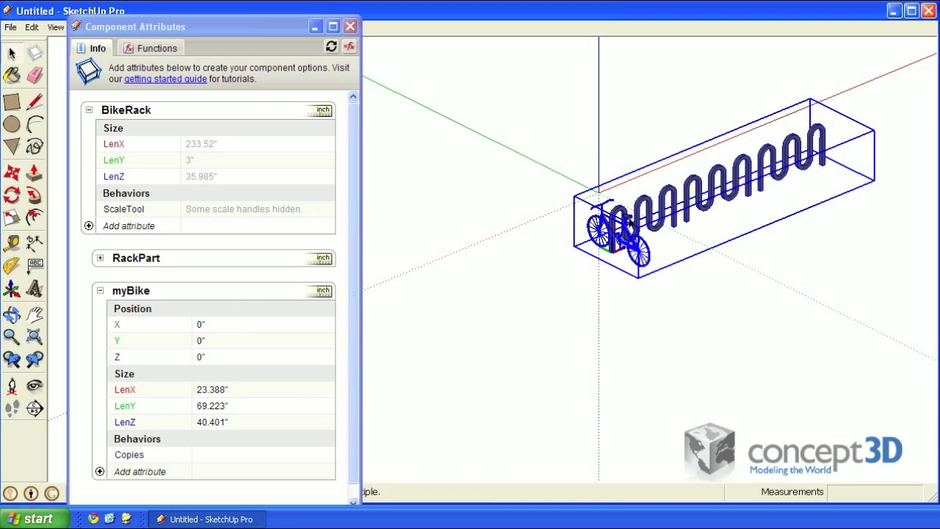
Copy the nested myBike from inside the BikeRack and paste it as a separate bike in the model outside the rack.
{"action": "double_click", "coordinate": [633, 229]}
{"action": "left_click", "coordinate": [643, 250]}
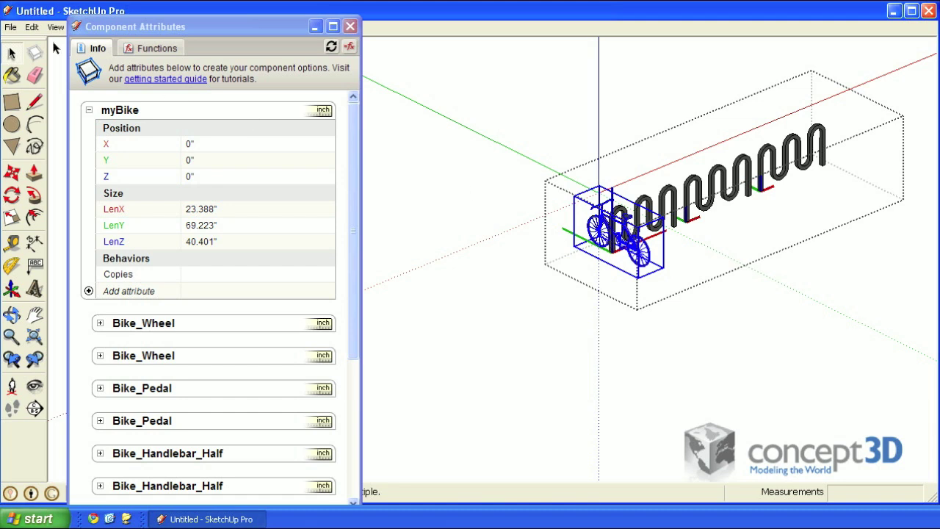
{"action": "left_click", "coordinate": [32, 27]}
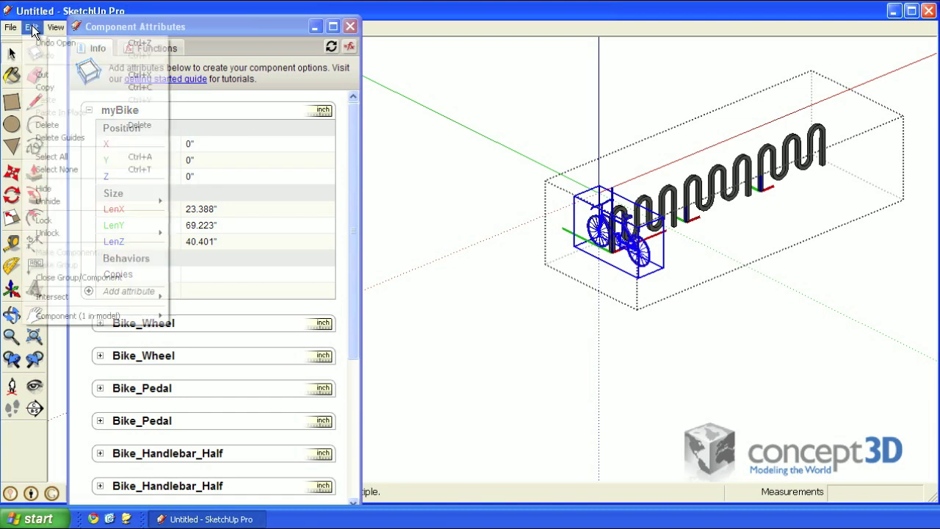
{"action": "left_click", "coordinate": [44, 85]}
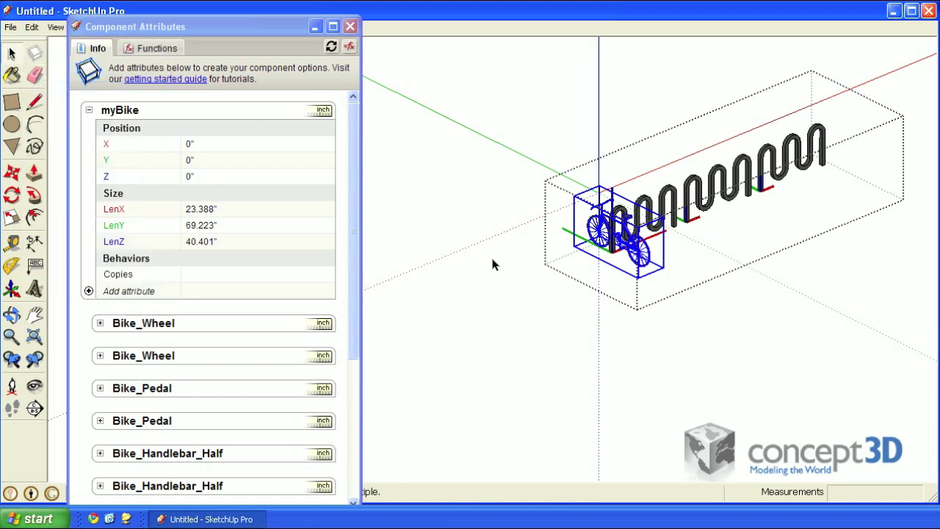
{"action": "key", "text": "Escape"}
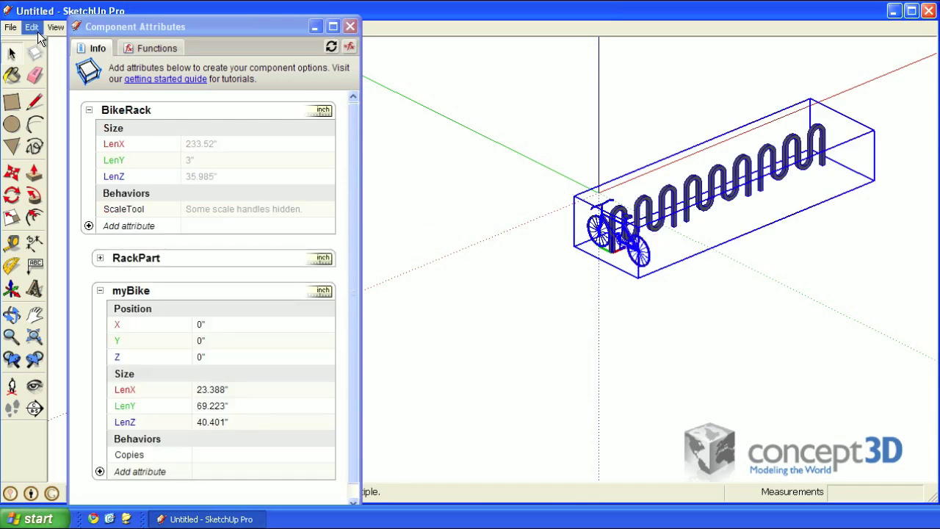
{"action": "left_click", "coordinate": [32, 26]}
{"action": "left_click", "coordinate": [47, 99]}
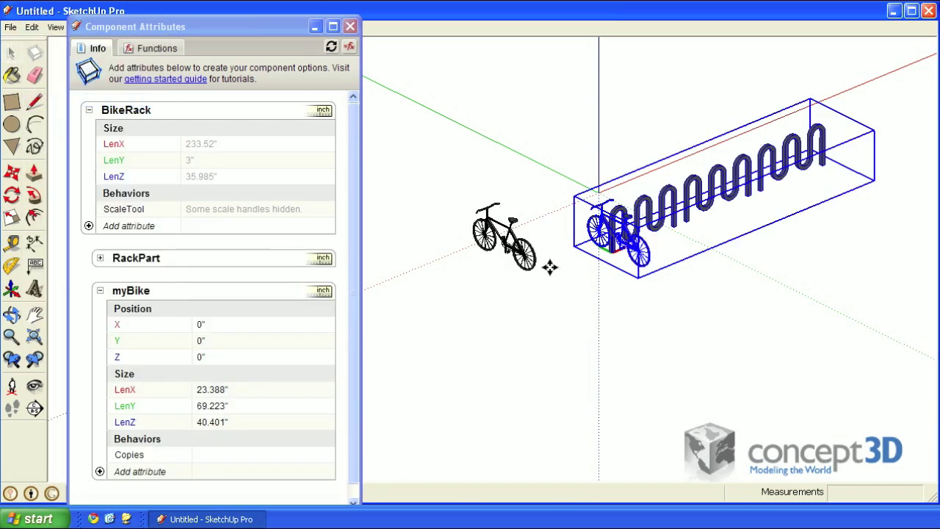
{"action": "left_click", "coordinate": [441, 213]}
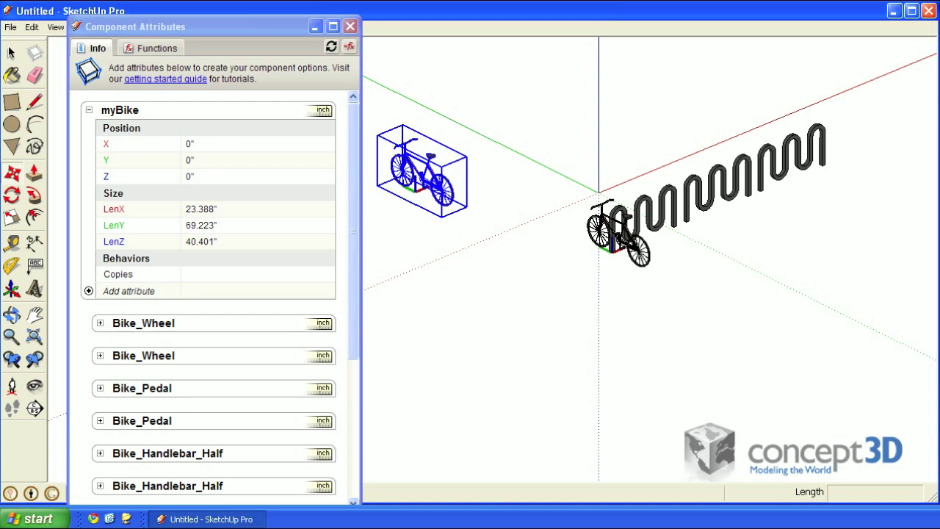
Redraw the pasted bike as a dynamic component and show its attribute formulas instead of values.
{"action": "right_click", "coordinate": [439, 190]}
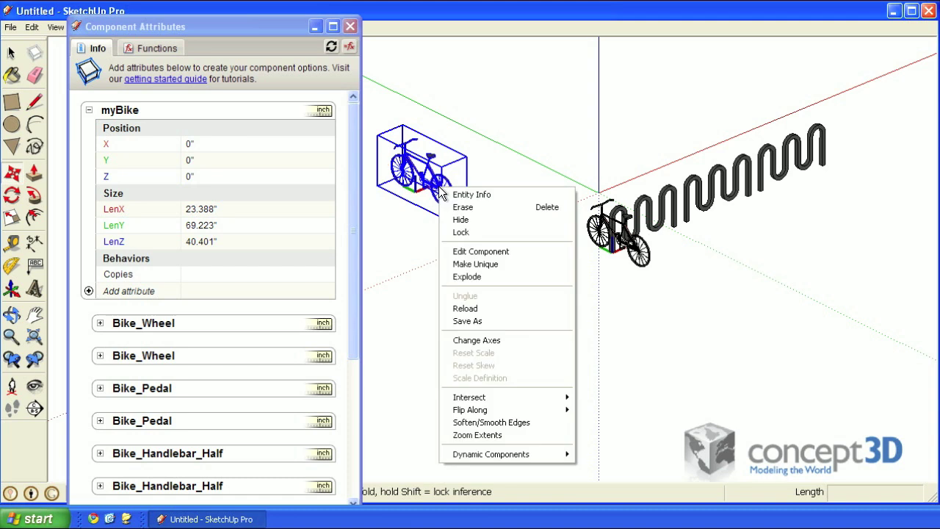
{"action": "mouse_move", "coordinate": [515, 453]}
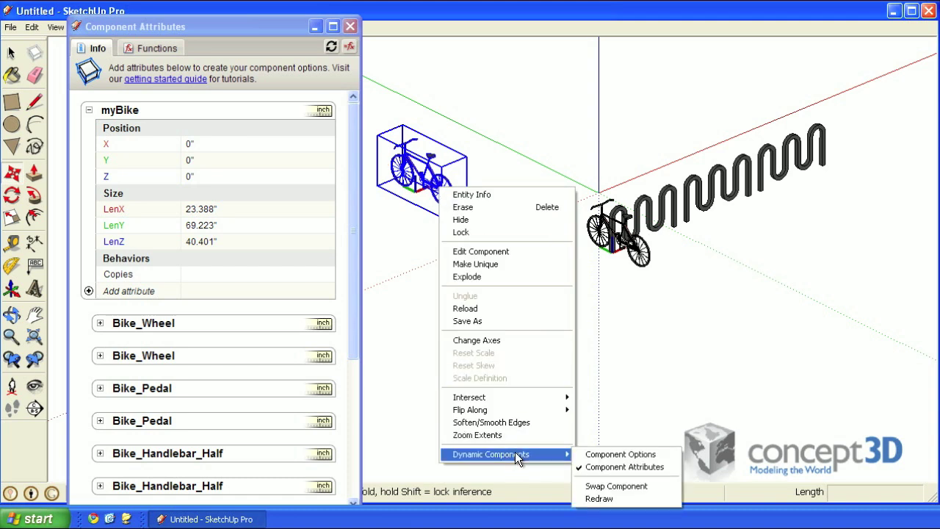
{"action": "left_click", "coordinate": [599, 498]}
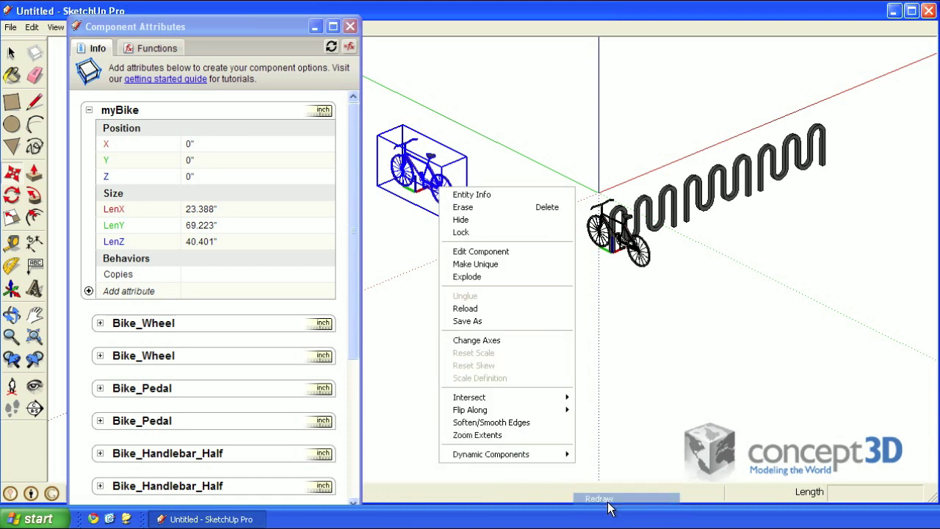
{"action": "left_click", "coordinate": [350, 47]}
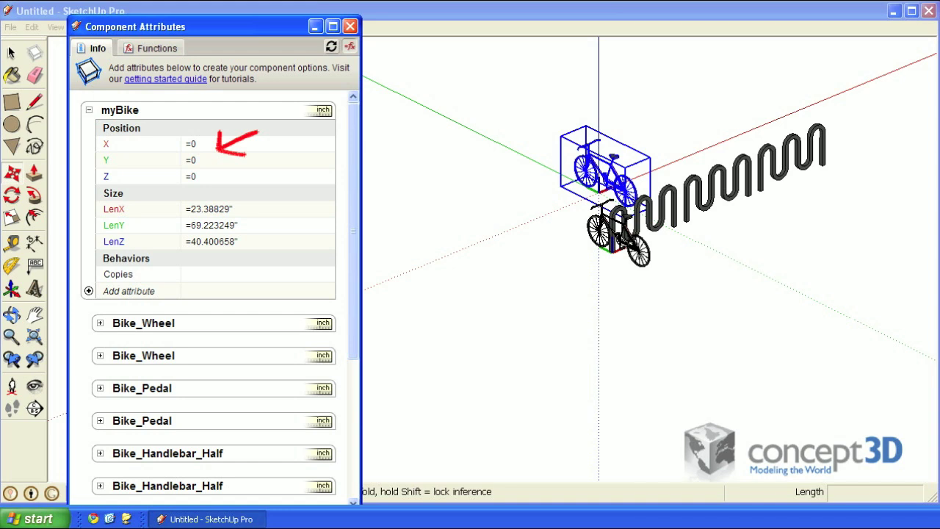
Erase the separate bike copy at the model origin.
{"action": "key", "text": "l"}
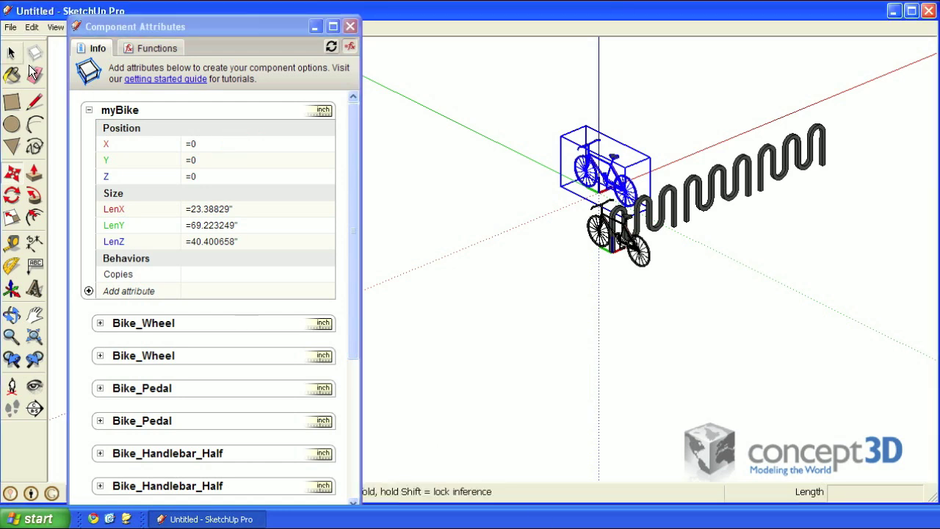
{"action": "left_click", "coordinate": [31, 71]}
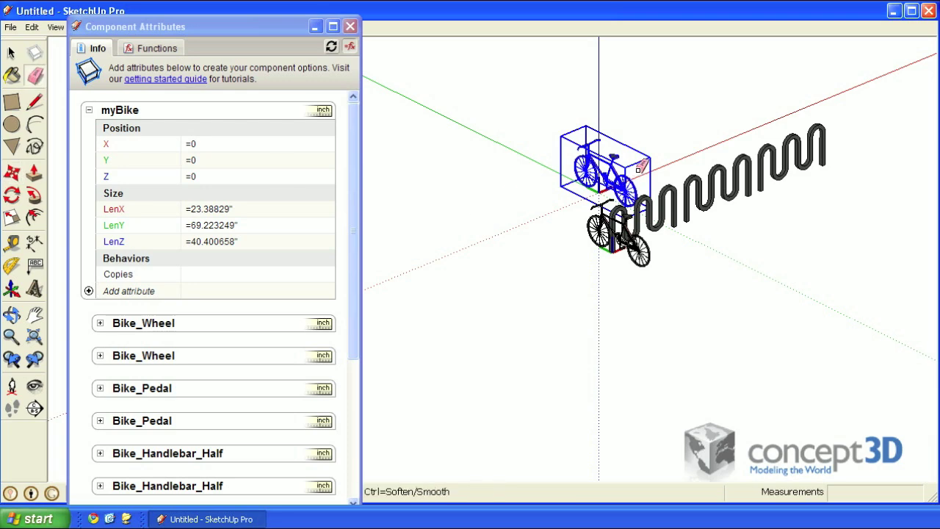
{"action": "left_click", "coordinate": [589, 158]}
Select the BikeRack component to show its attributes.
{"action": "scroll", "coordinate": [693, 262], "scroll_direction": "up", "scroll_amount": 5}
{"action": "mouse_move", "coordinate": [693, 262]}
{"action": "middle_mouse_down"}
{"action": "mouse_move", "coordinate": [678, 305]}
{"action": "mouse_move", "coordinate": [667, 272]}
{"action": "mouse_move", "coordinate": [604, 213]}
{"action": "middle_mouse_up"}
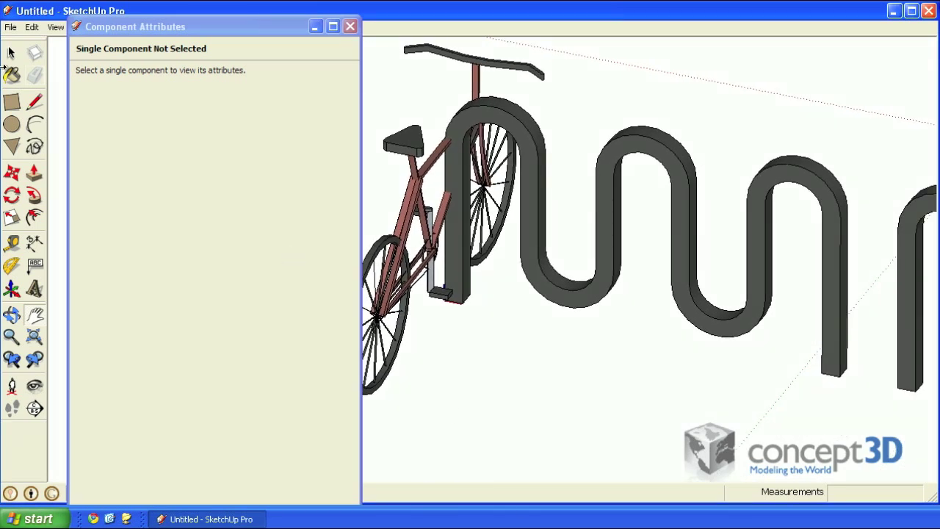
{"action": "left_click", "coordinate": [34, 75]}
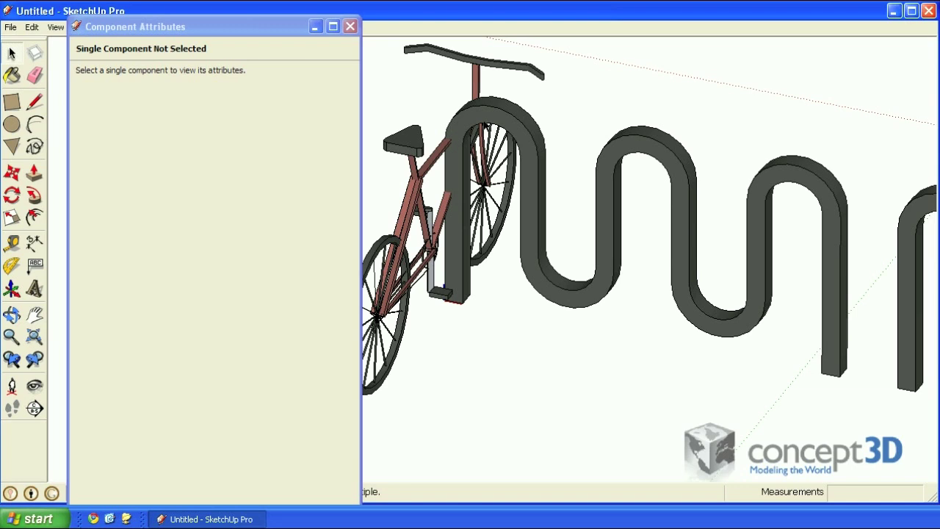
{"action": "key", "text": "ctrl+a"}
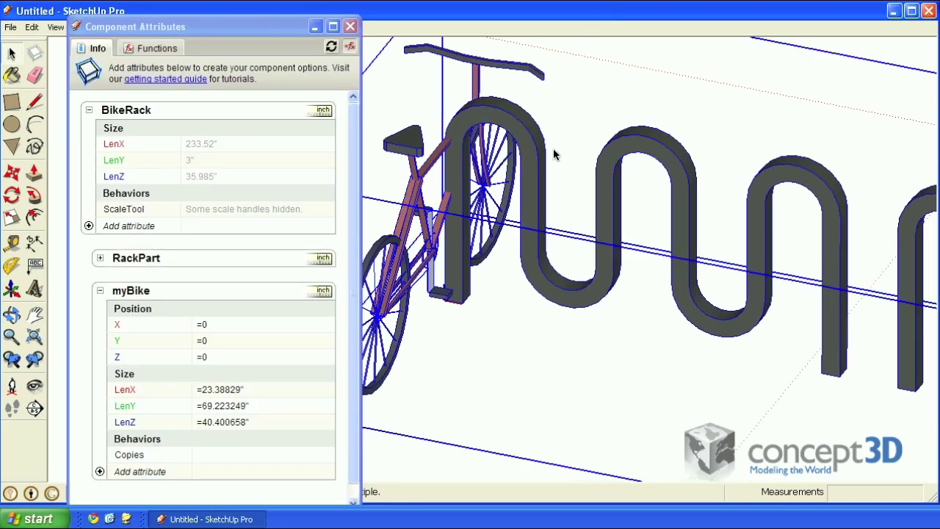
{"action": "left_click_drag", "start_coordinate": [572, 124], "coordinate": [565, 246]}
{"action": "left_click_drag", "start_coordinate": [729, 158], "coordinate": [725, 256]}
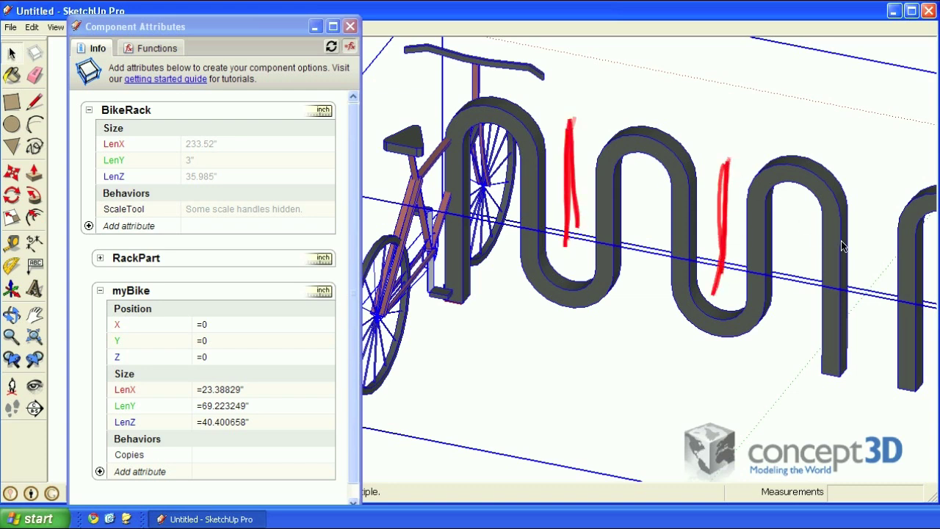
{"action": "mouse_move", "coordinate": [870, 262]}
{"action": "left_mouse_down"}
{"action": "mouse_move", "coordinate": [861, 294]}
{"action": "mouse_move", "coordinate": [866, 287]}
{"action": "left_mouse_up"}
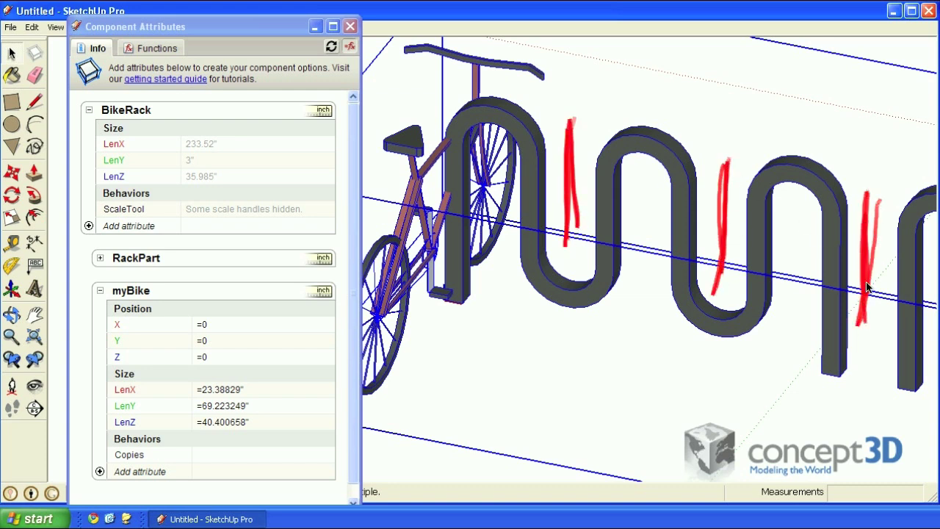
{"action": "mouse_move", "coordinate": [552, 172]}
{"action": "left_mouse_down"}
{"action": "mouse_move", "coordinate": [656, 209]}
{"action": "mouse_move", "coordinate": [765, 232]}
{"action": "left_mouse_up"}
{"action": "left_click_drag", "start_coordinate": [698, 234], "coordinate": [754, 213]}
{"action": "left_click_drag", "start_coordinate": [592, 164], "coordinate": [531, 194]}
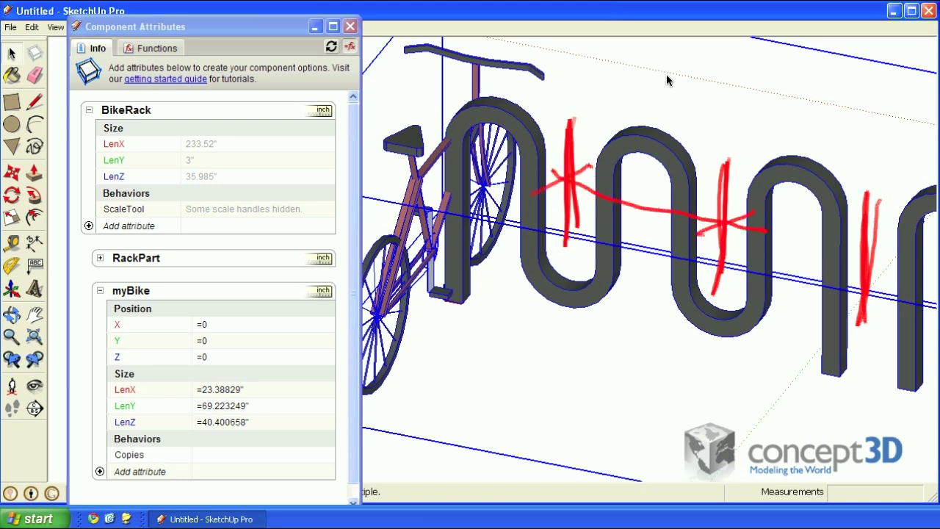
{"action": "left_click_drag", "start_coordinate": [634, 82], "coordinate": [672, 101]}
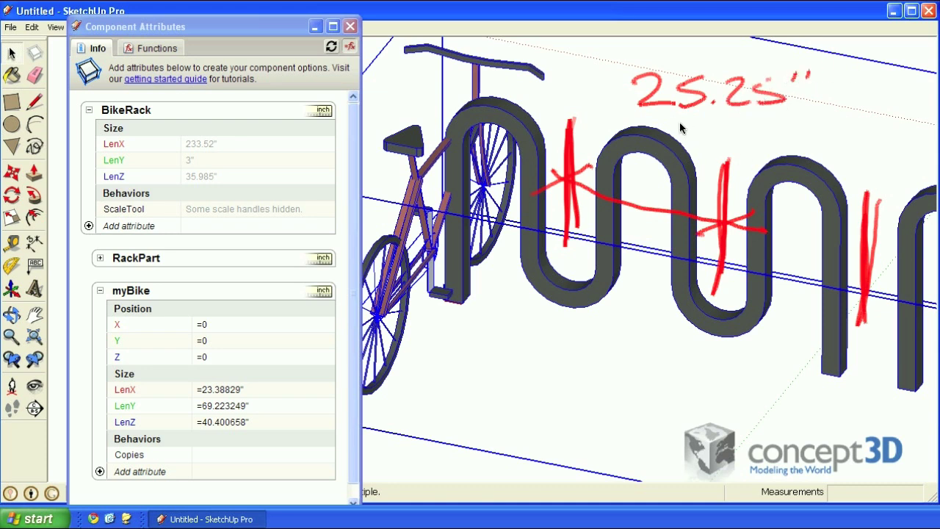
{"action": "mouse_move", "coordinate": [725, 133]}
{"action": "left_mouse_down"}
{"action": "mouse_move", "coordinate": [591, 94]}
{"action": "mouse_move", "coordinate": [632, 126]}
{"action": "mouse_move", "coordinate": [261, 389]}
{"action": "mouse_move", "coordinate": [231, 442]}
{"action": "mouse_move", "coordinate": [280, 424]}
{"action": "left_mouse_up"}
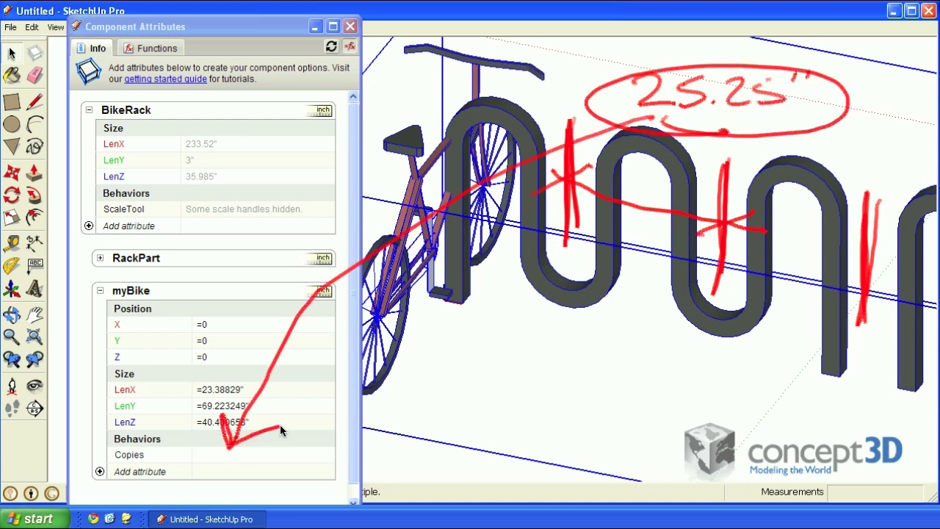
Set myBike's Copies attribute to the formula =parent!lenx/25.25-1 and switch the attributes back to showing values.
{"action": "left_click", "coordinate": [237, 456]}
{"action": "type", "text": "="}
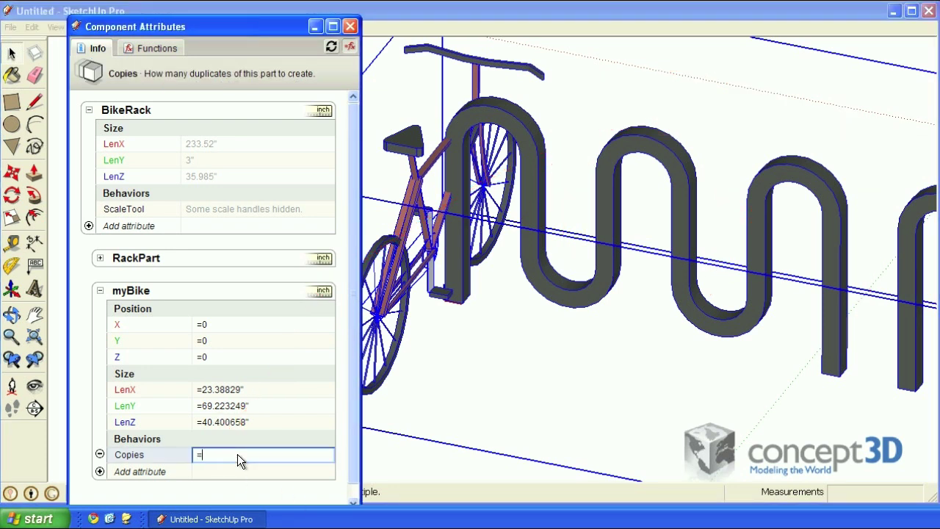
{"action": "type", "text": "p"}
{"action": "type", "text": "arent!lenx/25.25-1"}
{"action": "key", "text": "Return"}
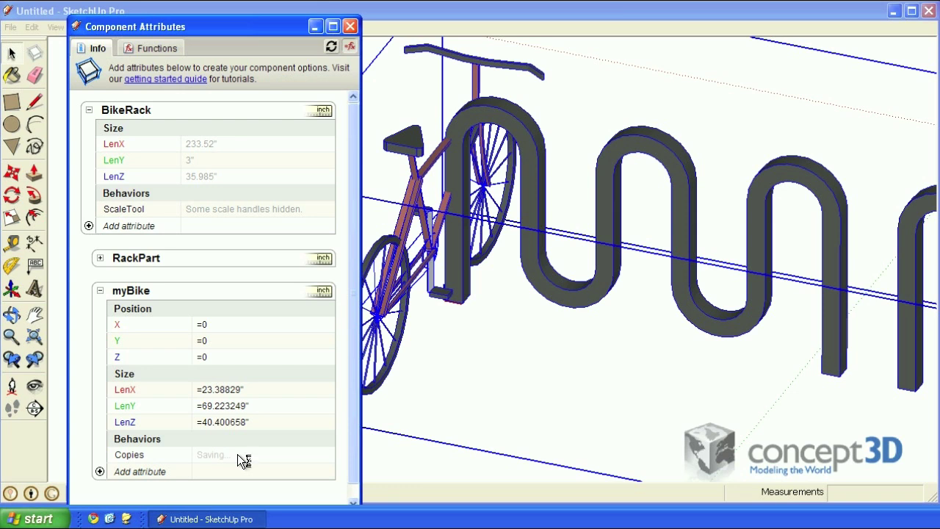
{"action": "left_click", "coordinate": [237, 454]}
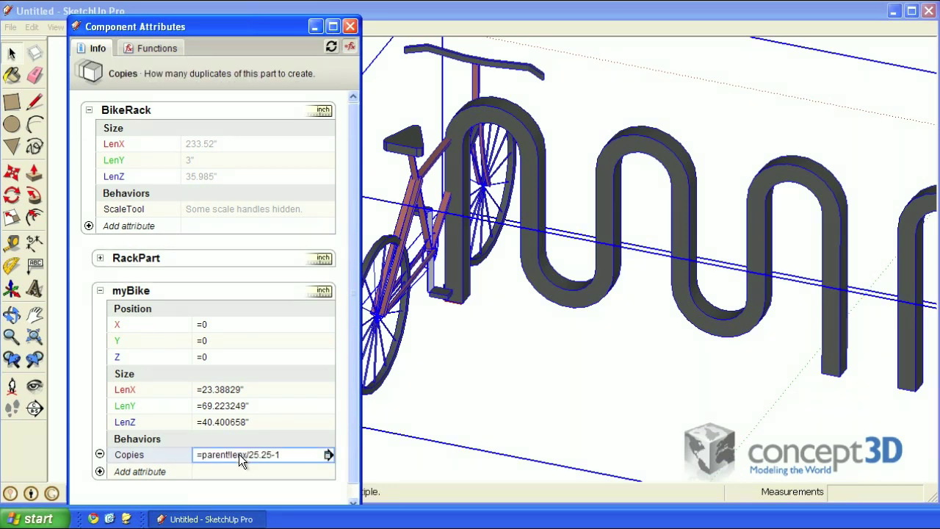
{"action": "left_click", "coordinate": [351, 48]}
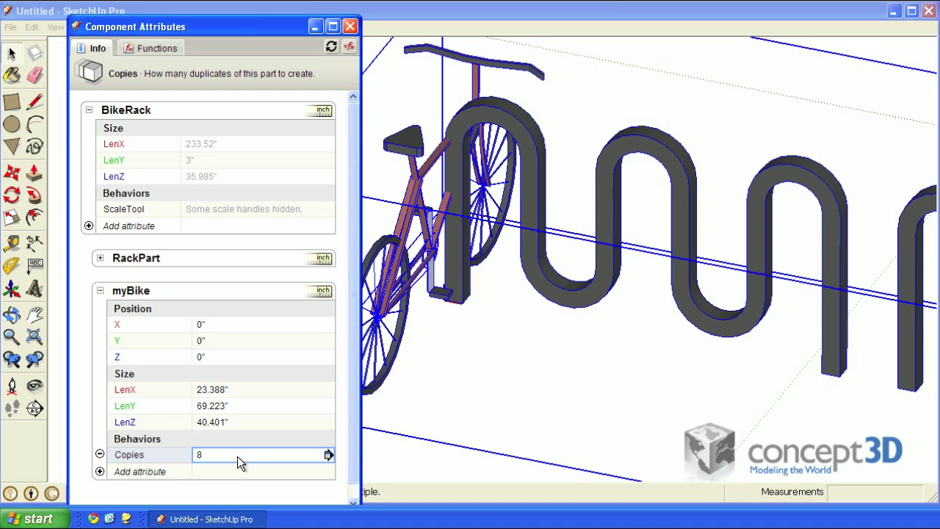
Set myBike's X position to the formula =COPY*25.25 to space the bike copies along the rack.
{"action": "left_click", "coordinate": [226, 326]}
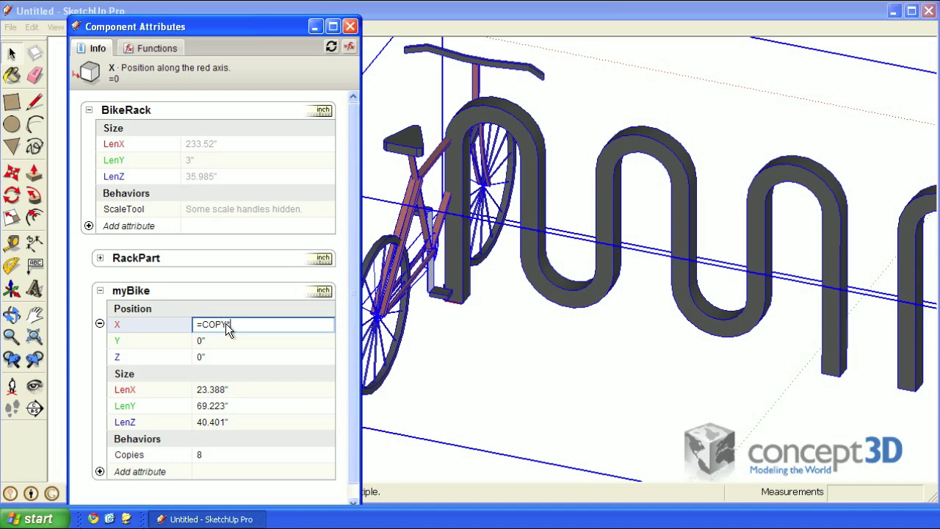
{"action": "type", "text": "COPY*25.25"}
{"action": "key", "text": "Return"}
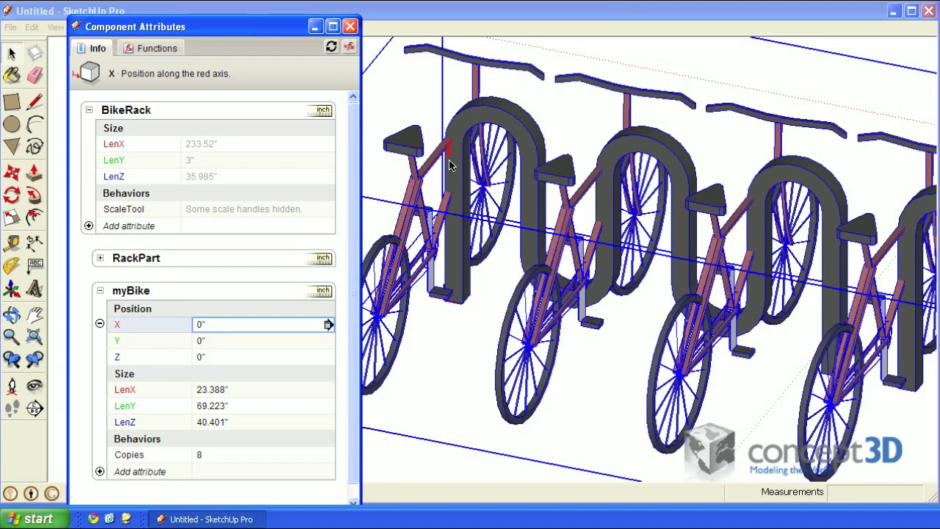
{"action": "mouse_move", "coordinate": [451, 164]}
{"action": "left_mouse_down"}
{"action": "mouse_move", "coordinate": [448, 139]}
{"action": "mouse_move", "coordinate": [441, 221]}
{"action": "mouse_move", "coordinate": [446, 133]}
{"action": "mouse_move", "coordinate": [439, 243]}
{"action": "left_mouse_up"}
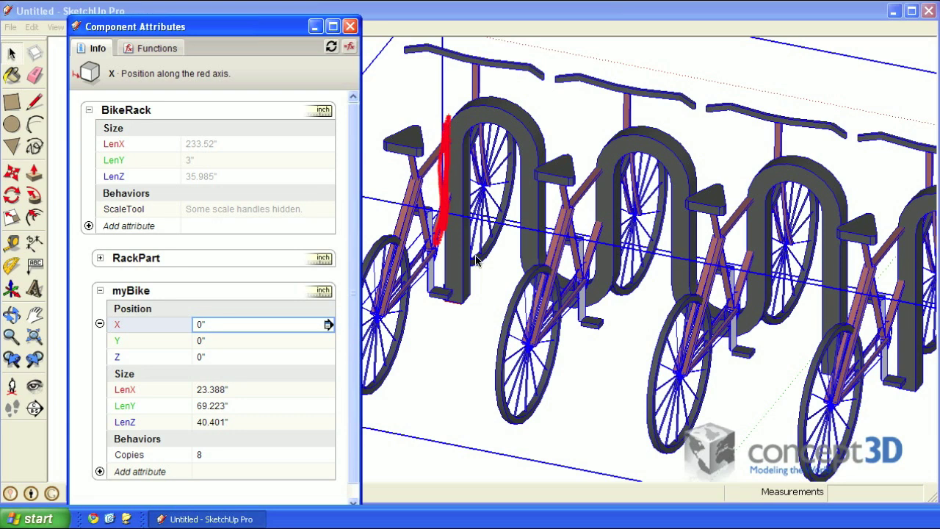
{"action": "mouse_move", "coordinate": [573, 117]}
{"action": "left_mouse_down"}
{"action": "mouse_move", "coordinate": [571, 255]}
{"action": "mouse_move", "coordinate": [578, 156]}
{"action": "mouse_move", "coordinate": [566, 258]}
{"action": "mouse_move", "coordinate": [582, 131]}
{"action": "mouse_move", "coordinate": [577, 224]}
{"action": "left_mouse_up"}
{"action": "left_click_drag", "start_coordinate": [410, 174], "coordinate": [604, 183]}
{"action": "left_click_drag", "start_coordinate": [556, 206], "coordinate": [592, 166]}
{"action": "left_click_drag", "start_coordinate": [423, 195], "coordinate": [470, 156]}
{"action": "left_click_drag", "start_coordinate": [492, 91], "coordinate": [516, 110]}
{"action": "mouse_move", "coordinate": [531, 84]}
{"action": "left_mouse_down"}
{"action": "mouse_move", "coordinate": [527, 100]}
{"action": "mouse_move", "coordinate": [535, 82]}
{"action": "left_mouse_up"}
{"action": "left_click", "coordinate": [563, 98]}
{"action": "mouse_move", "coordinate": [594, 71]}
{"action": "left_mouse_down"}
{"action": "mouse_move", "coordinate": [592, 104]}
{"action": "mouse_move", "coordinate": [604, 87]}
{"action": "left_mouse_up"}
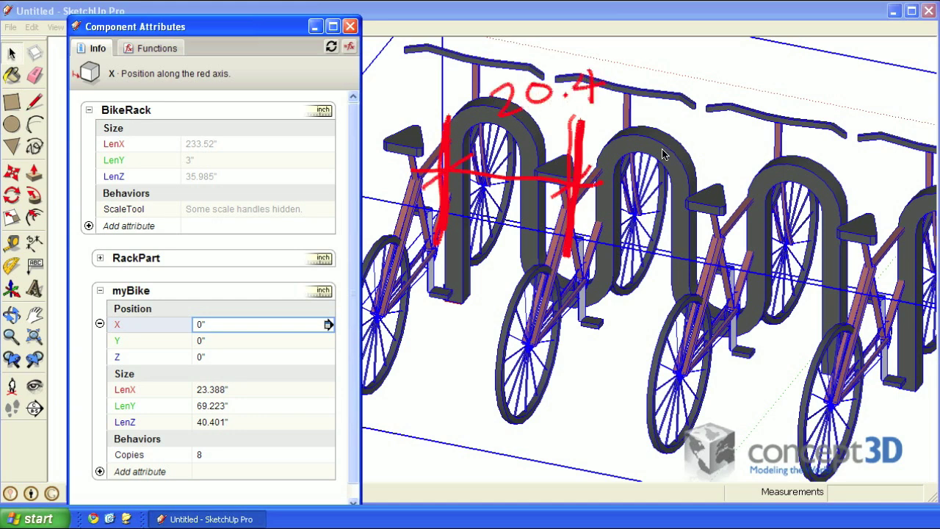
{"action": "mouse_move", "coordinate": [591, 122]}
{"action": "left_mouse_down"}
{"action": "mouse_move", "coordinate": [554, 132]}
{"action": "mouse_move", "coordinate": [598, 92]}
{"action": "left_mouse_up"}
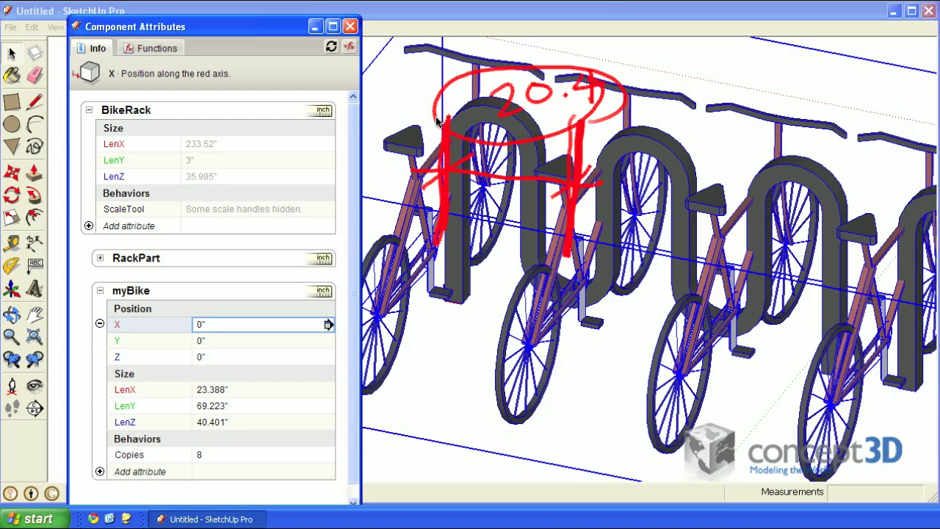
{"action": "mouse_move", "coordinate": [439, 97]}
{"action": "left_mouse_down"}
{"action": "mouse_move", "coordinate": [235, 194]}
{"action": "mouse_move", "coordinate": [198, 301]}
{"action": "mouse_move", "coordinate": [202, 327]}
{"action": "mouse_move", "coordinate": [232, 301]}
{"action": "left_mouse_up"}
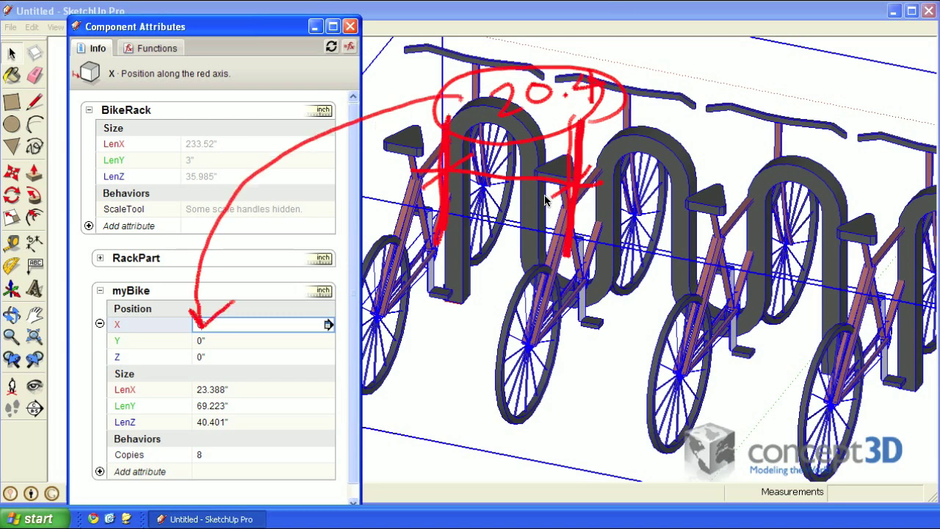
{"action": "key", "text": "Escape"}
Change myBike's X position formula to =20.4+COPY*25.25 to offset the bikes from the start of the rack.
{"action": "left_click", "coordinate": [206, 323]}
{"action": "type", "text": "20."}
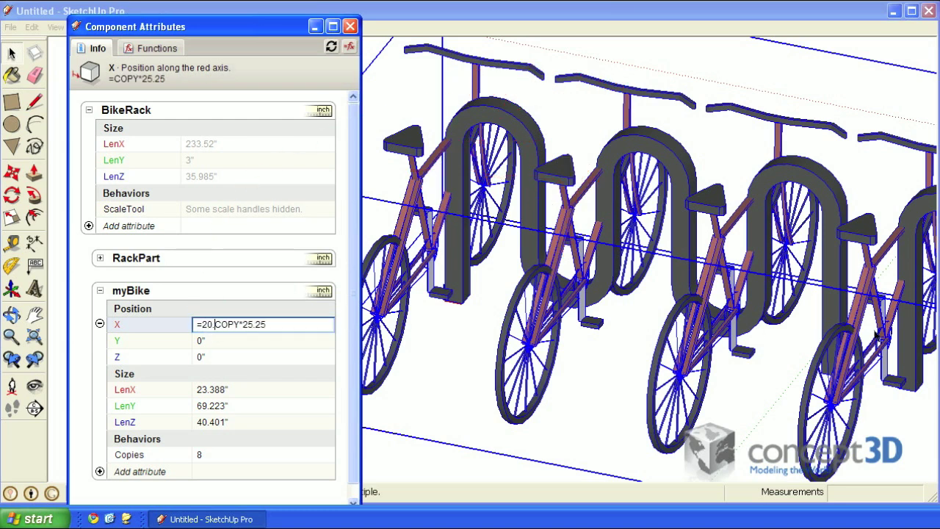
{"action": "type", "text": "4+"}
{"action": "key", "text": "Return"}
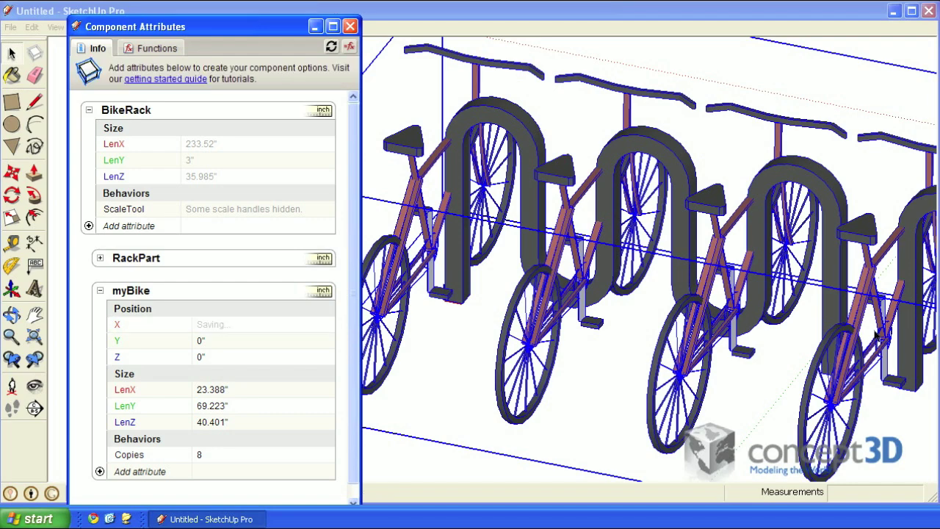
Scale the bike rack along the red axis to a length of about 264.6".
{"action": "scroll", "coordinate": [562, 279], "scroll_direction": "down", "scroll_amount": 5}
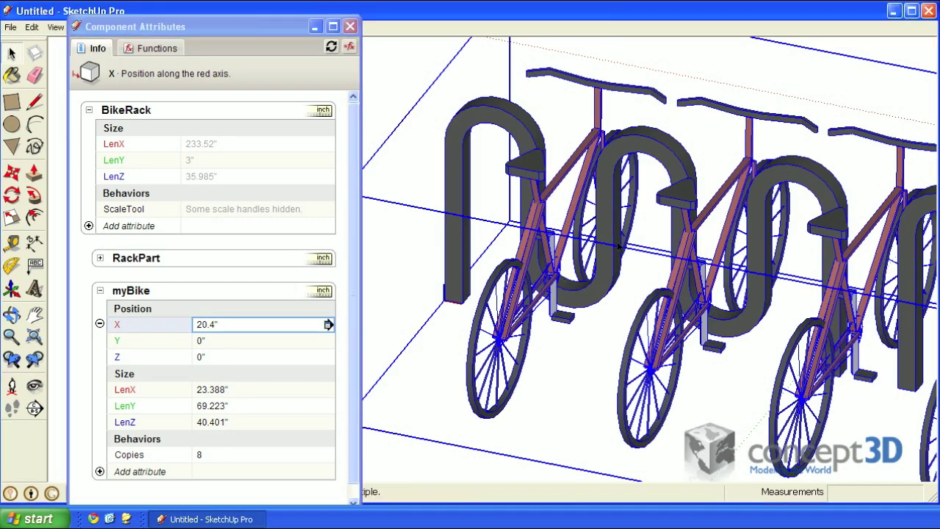
{"action": "scroll", "coordinate": [618, 252], "scroll_direction": "down", "scroll_amount": 3}
{"action": "key", "text": "s"}
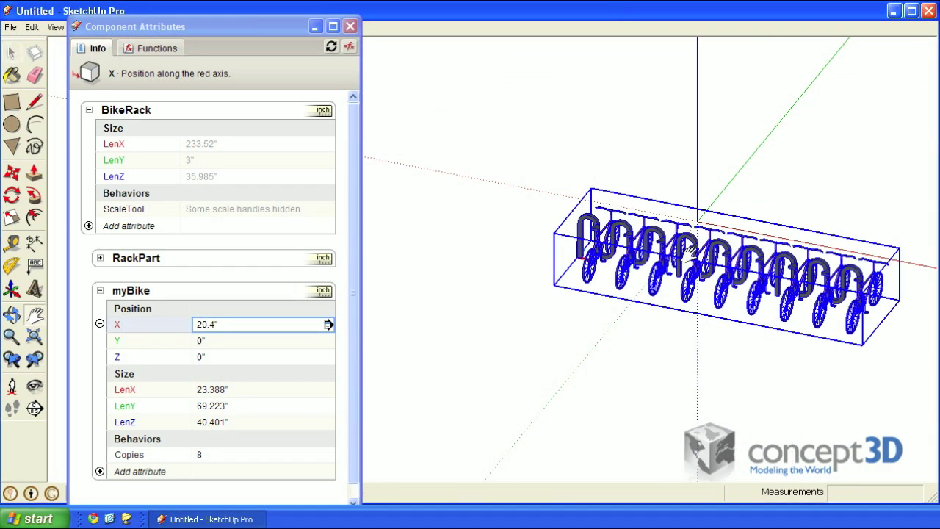
{"action": "scroll", "coordinate": [734, 265], "scroll_direction": "up", "scroll_amount": 1}
{"action": "left_click_drag", "start_coordinate": [807, 284], "coordinate": [760, 304]}
{"action": "scroll", "coordinate": [760, 305], "scroll_direction": "up", "scroll_amount": 3}
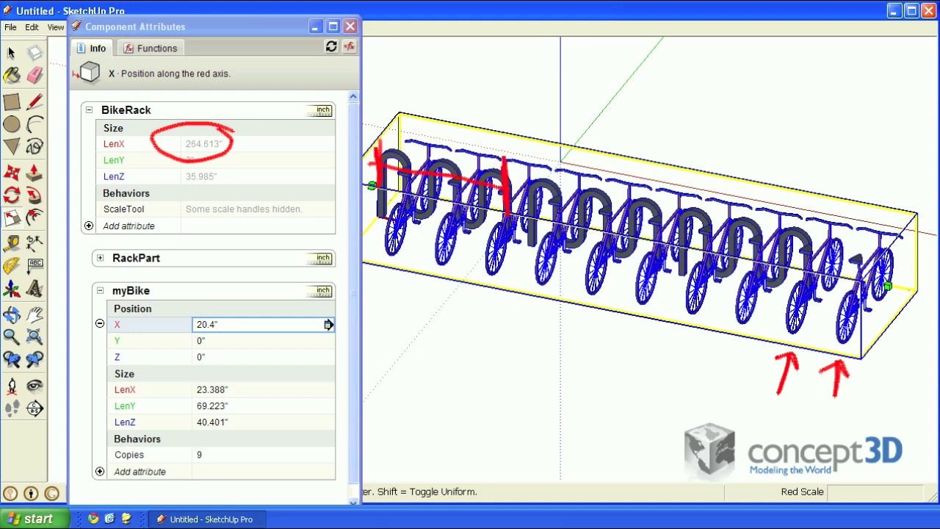
{"action": "left_click_drag", "start_coordinate": [185, 179], "coordinate": [248, 166]}
{"action": "mouse_move", "coordinate": [179, 249]}
{"action": "left_mouse_down"}
{"action": "mouse_move", "coordinate": [190, 259]}
{"action": "mouse_move", "coordinate": [205, 242]}
{"action": "left_mouse_up"}
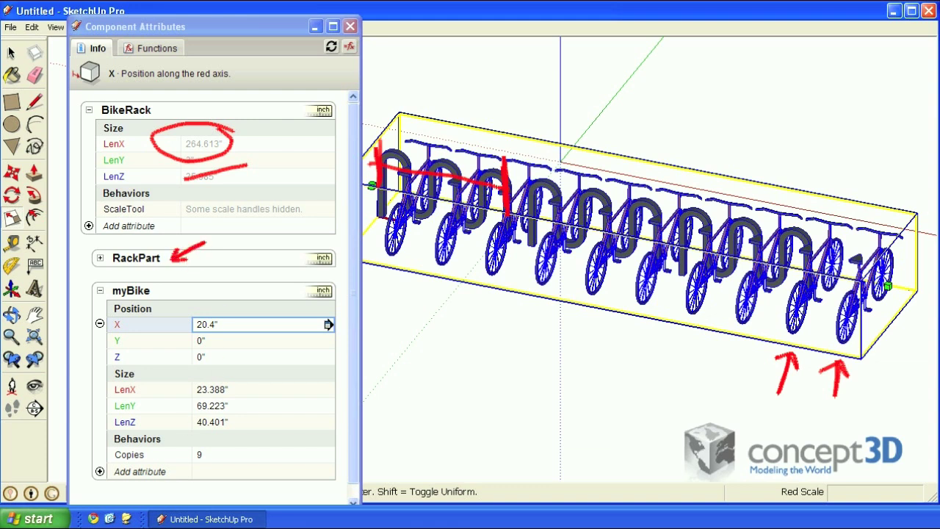
{"action": "mouse_move", "coordinate": [157, 293]}
{"action": "left_mouse_down"}
{"action": "mouse_move", "coordinate": [192, 279]}
{"action": "mouse_move", "coordinate": [181, 291]}
{"action": "left_mouse_up"}
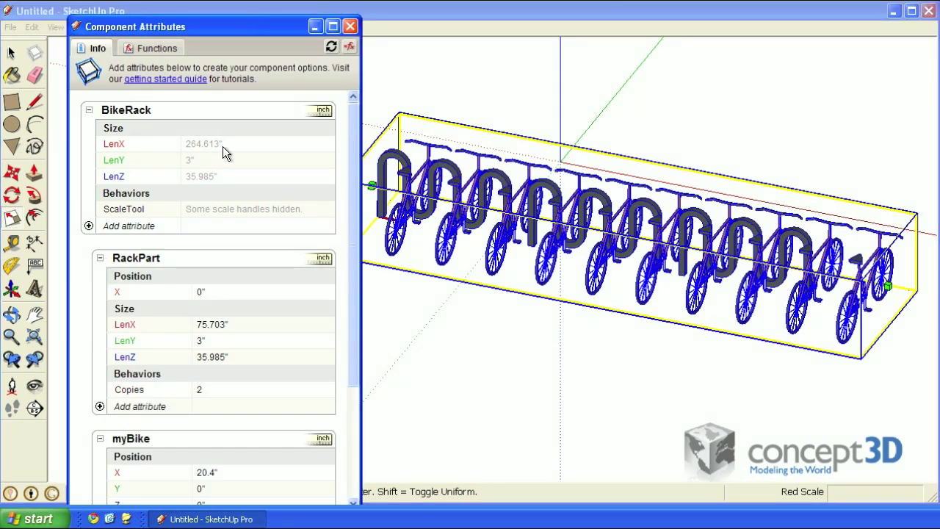
Set BikeRack's LenX to the formula =round(current("LenX")/RackPart!LenX)*RackPart!LenX so its length follows whole rack sections.
{"action": "left_click", "coordinate": [222, 145]}
{"action": "left_click", "coordinate": [222, 145]}
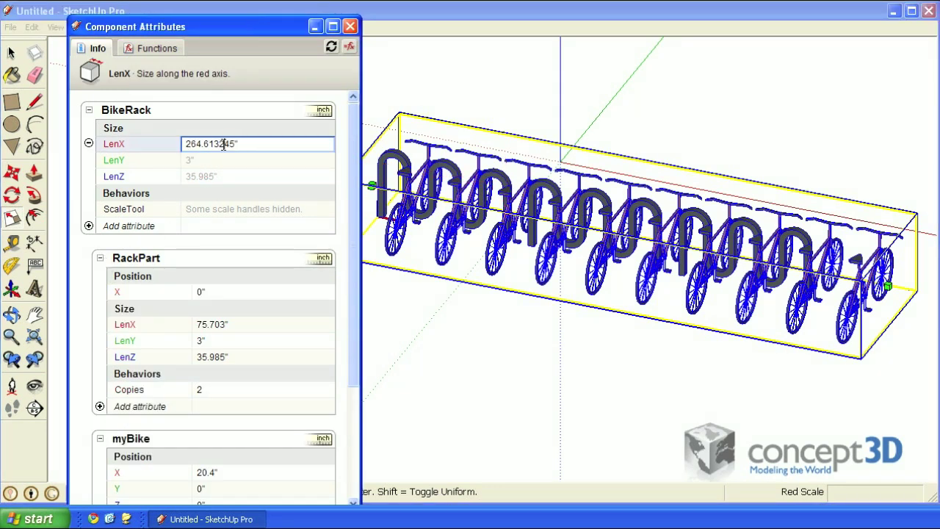
{"action": "triple_click", "coordinate": [223, 144]}
{"action": "type", "text": "=round(current(\"LenX\""}
{"action": "key", "text": "Left"}
{"action": "key", "text": "Left"}
{"action": "key", "text": "Left"}
{"action": "key", "text": "Left"}
{"action": "key", "text": "Left"}
{"action": "type", "text": "\""}
{"action": "key", "text": "Right"}
{"action": "key", "text": "Right"}
{"action": "key", "text": "Right"}
{"action": "key", "text": "Right"}
{"action": "key", "text": "Right"}
{"action": "type", "text": ")"}
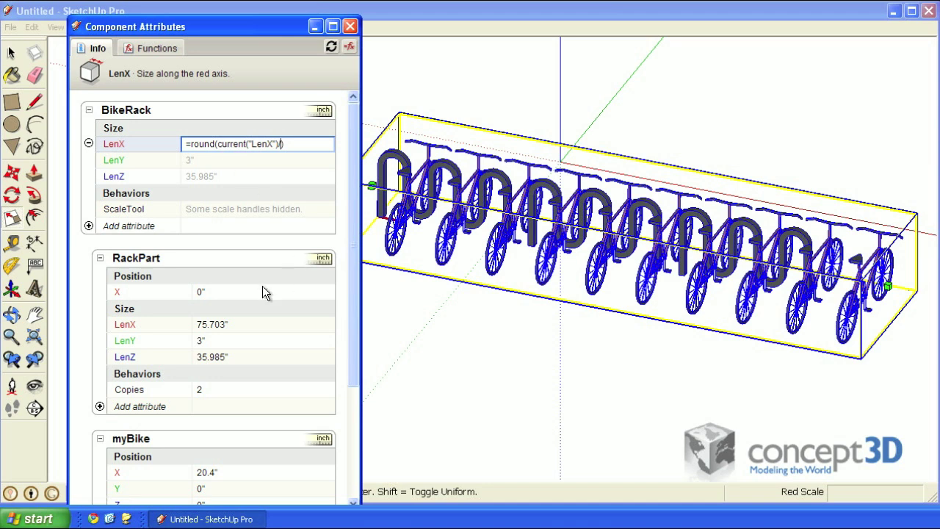
{"action": "type", "text": "/"}
{"action": "left_click", "coordinate": [163, 323]}
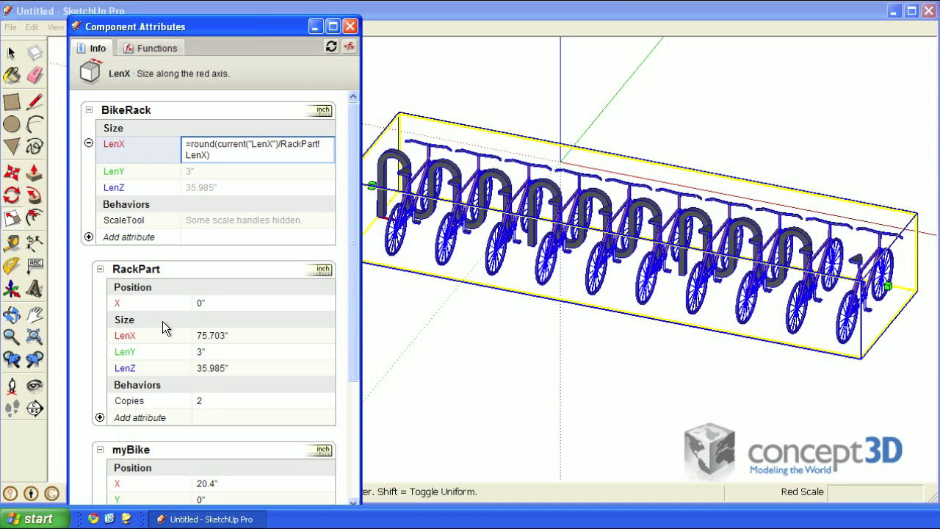
{"action": "left_click", "coordinate": [233, 157]}
{"action": "type", "text": "*"}
{"action": "left_click", "coordinate": [142, 336]}
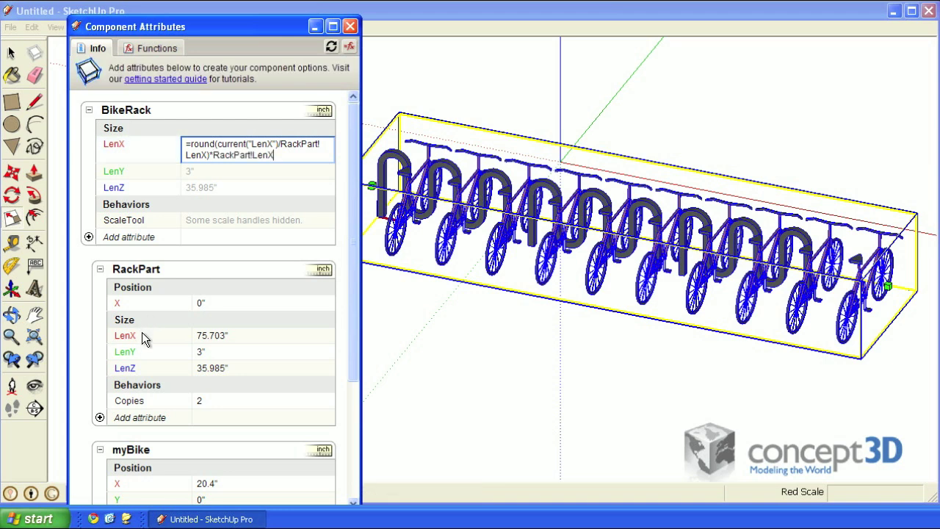
{"action": "key", "text": "Return"}
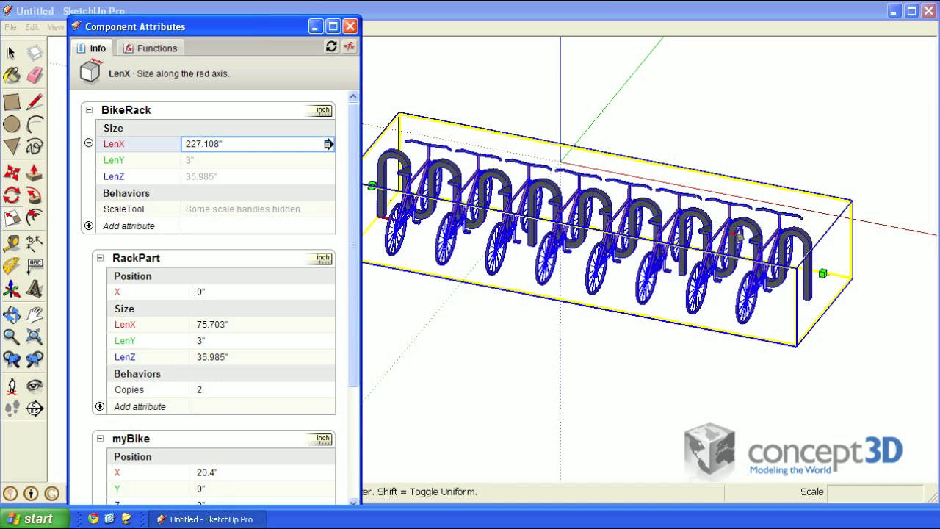
Switch the component attributes to formula display and widen their window so the full LenX formula fits on one line.
{"action": "left_click", "coordinate": [351, 48]}
{"action": "left_click_drag", "start_coordinate": [292, 29], "coordinate": [322, 0]}
{"action": "left_click_drag", "start_coordinate": [393, 484], "coordinate": [544, 481]}
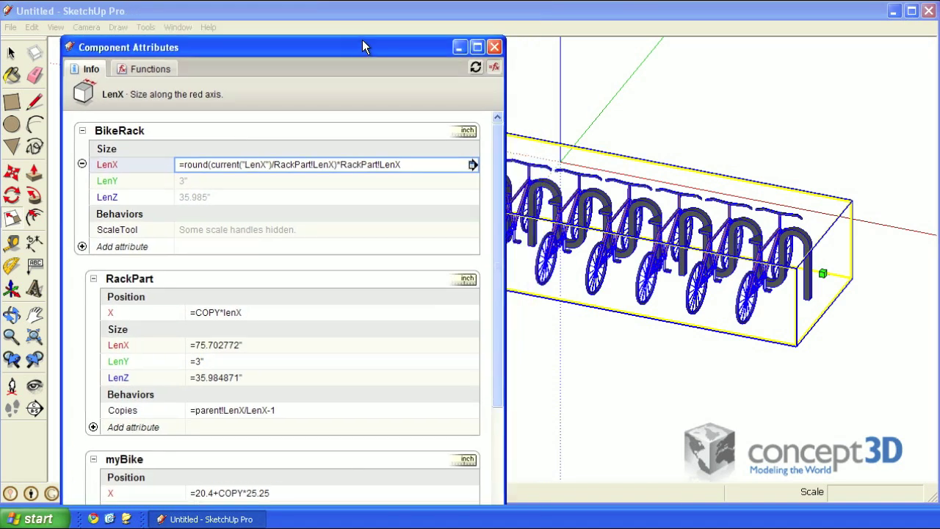
{"action": "left_click_drag", "start_coordinate": [362, 47], "coordinate": [359, 48]}
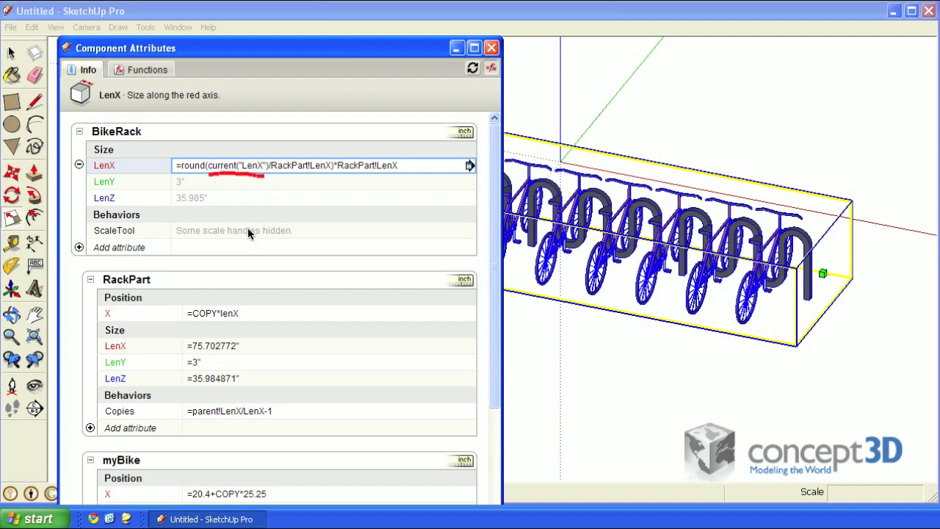
{"action": "left_click_drag", "start_coordinate": [790, 187], "coordinate": [798, 246]}
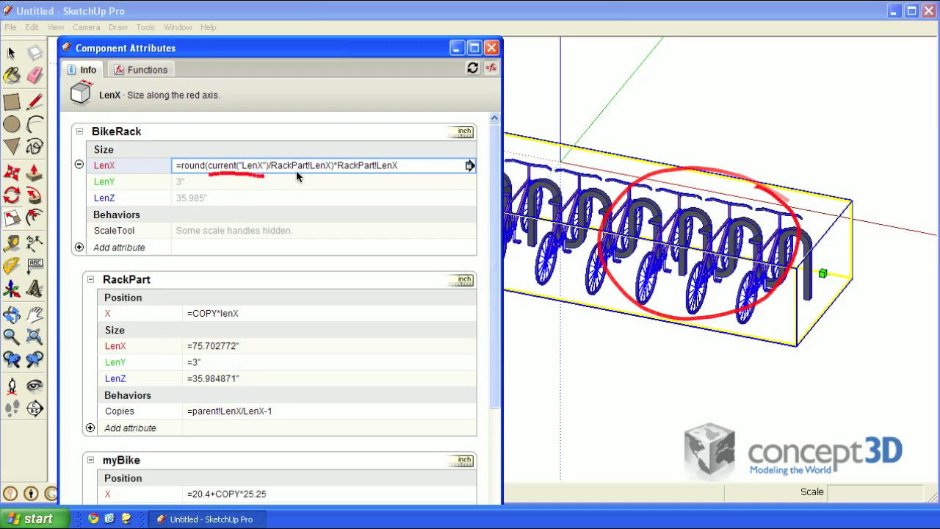
{"action": "left_click_drag", "start_coordinate": [211, 182], "coordinate": [334, 182]}
{"action": "mouse_move", "coordinate": [239, 326]}
{"action": "left_mouse_down"}
{"action": "mouse_move", "coordinate": [198, 325]}
{"action": "mouse_move", "coordinate": [238, 359]}
{"action": "mouse_move", "coordinate": [233, 334]}
{"action": "left_mouse_up"}
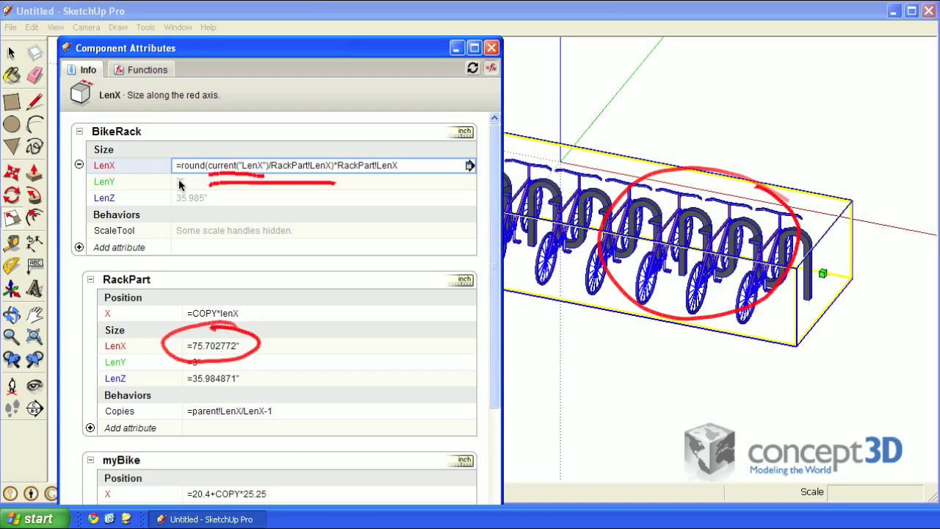
{"action": "left_click_drag", "start_coordinate": [179, 182], "coordinate": [179, 195]}
{"action": "left_click_drag", "start_coordinate": [337, 192], "coordinate": [339, 175]}
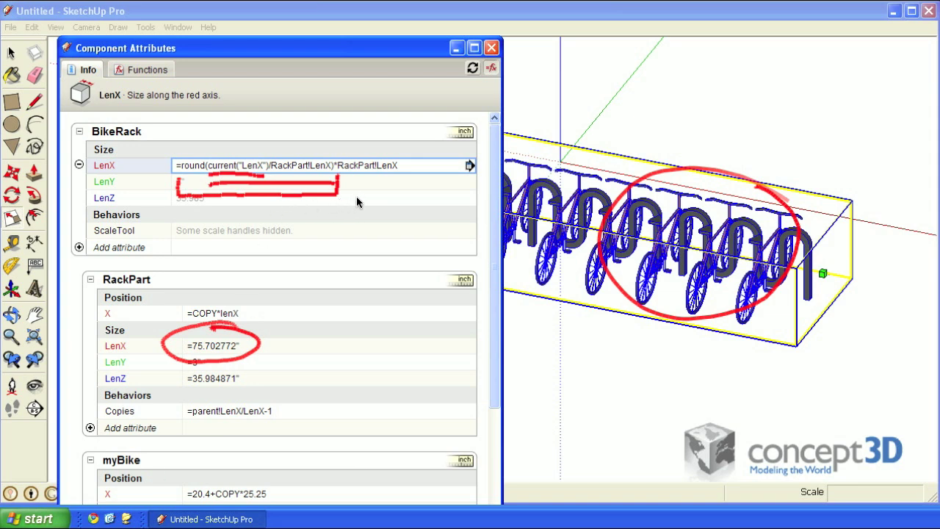
{"action": "left_click_drag", "start_coordinate": [376, 190], "coordinate": [352, 181]}
{"action": "left_click_drag", "start_coordinate": [279, 297], "coordinate": [253, 326]}
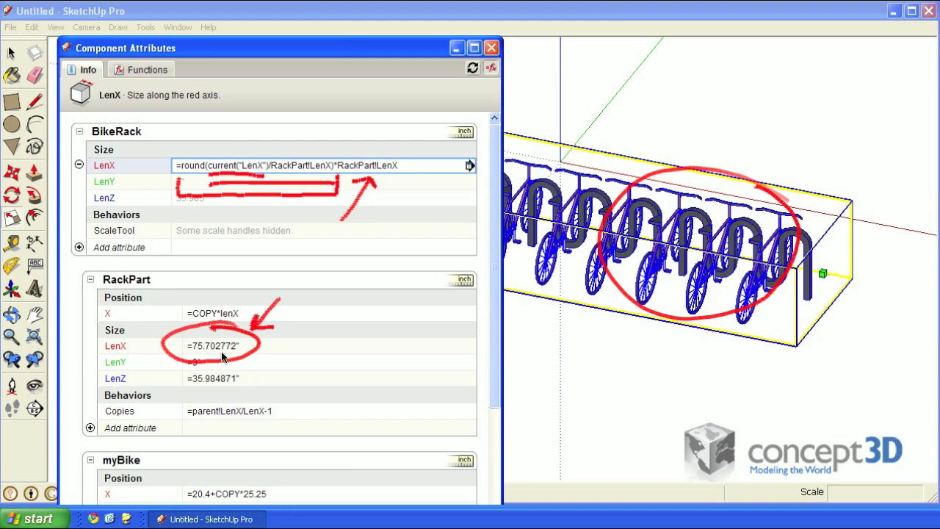
{"action": "left_click_drag", "start_coordinate": [177, 386], "coordinate": [273, 362]}
{"action": "key", "text": "Escape"}
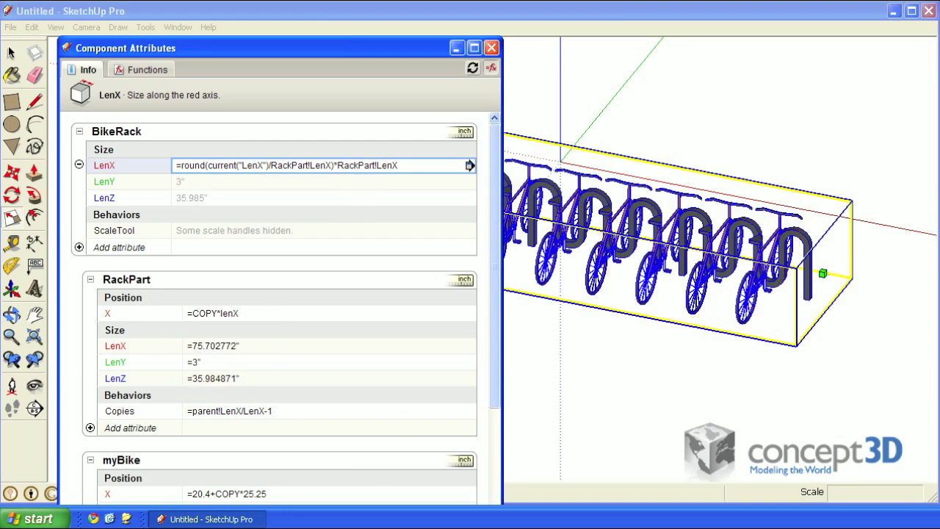
Close the component attributes and rescale the bike rack along the red axis to test its rounding to whole sections.
{"action": "left_click", "coordinate": [491, 48]}
{"action": "left_click", "coordinate": [631, 312]}
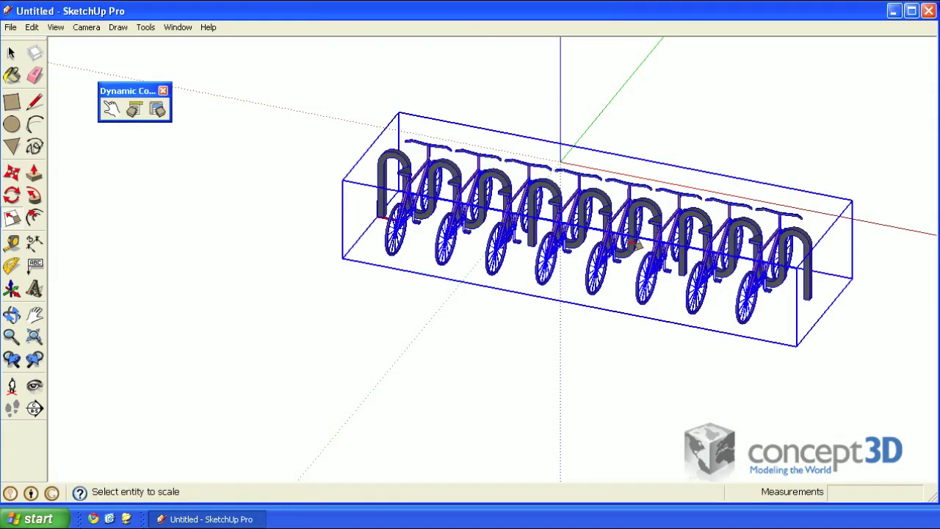
{"action": "mouse_move", "coordinate": [823, 273]}
{"action": "left_mouse_down"}
{"action": "mouse_move", "coordinate": [547, 220]}
{"action": "mouse_move", "coordinate": [490, 220]}
{"action": "mouse_move", "coordinate": [697, 242]}
{"action": "mouse_move", "coordinate": [811, 272]}
{"action": "left_mouse_up"}
{"action": "key", "text": "o"}
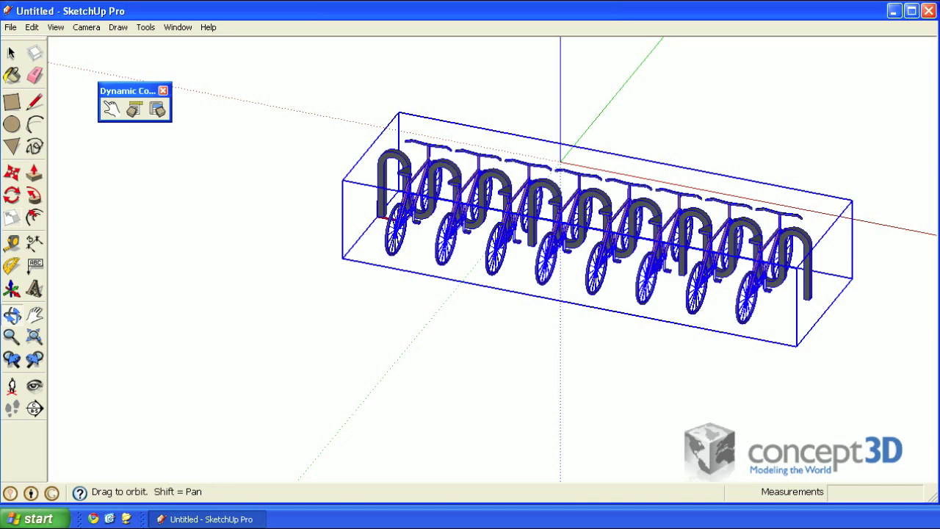
{"action": "left_click_drag", "start_coordinate": [516, 318], "coordinate": [793, 318]}
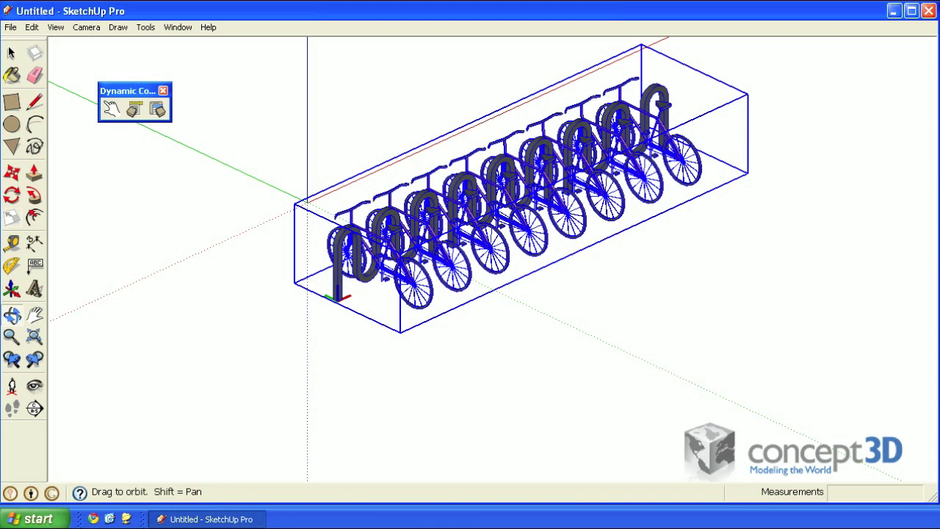